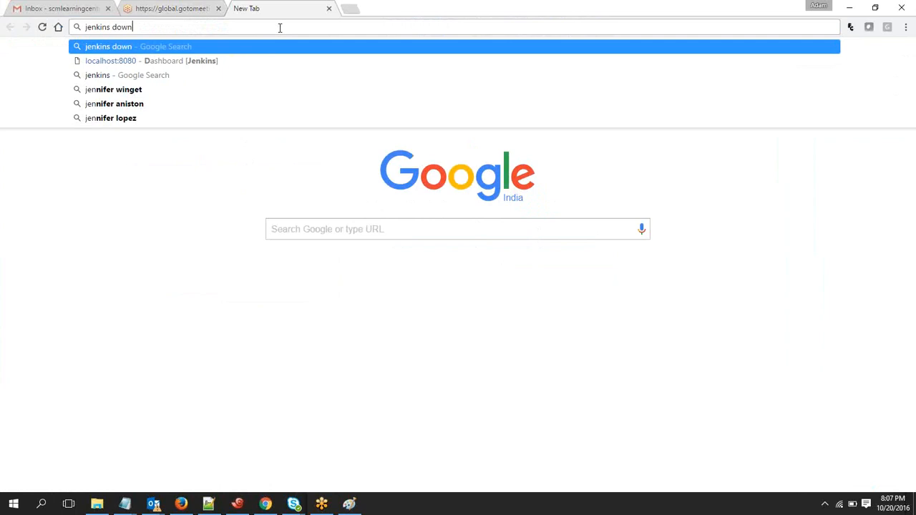
# Search the web for "jenkins download", open the official jenkins.io site and bring up its download options
pyautogui.press('Return')
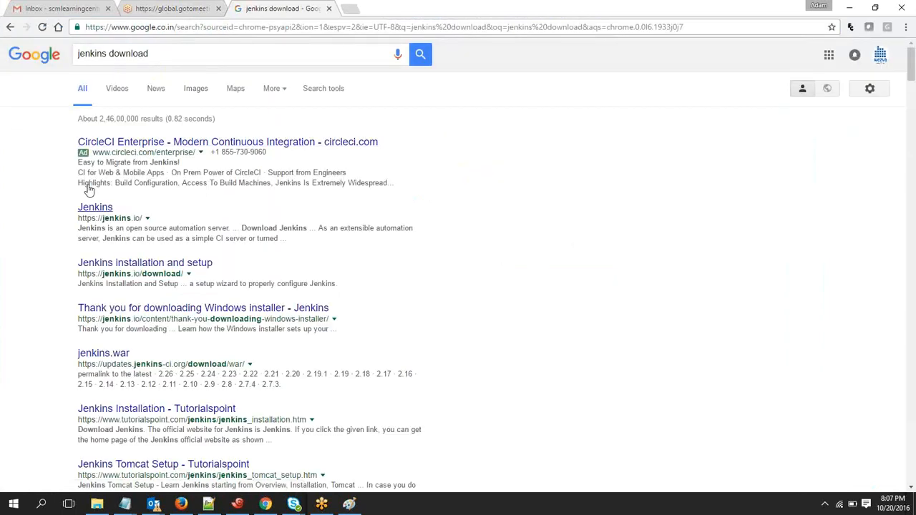
pyautogui.click(100, 207)
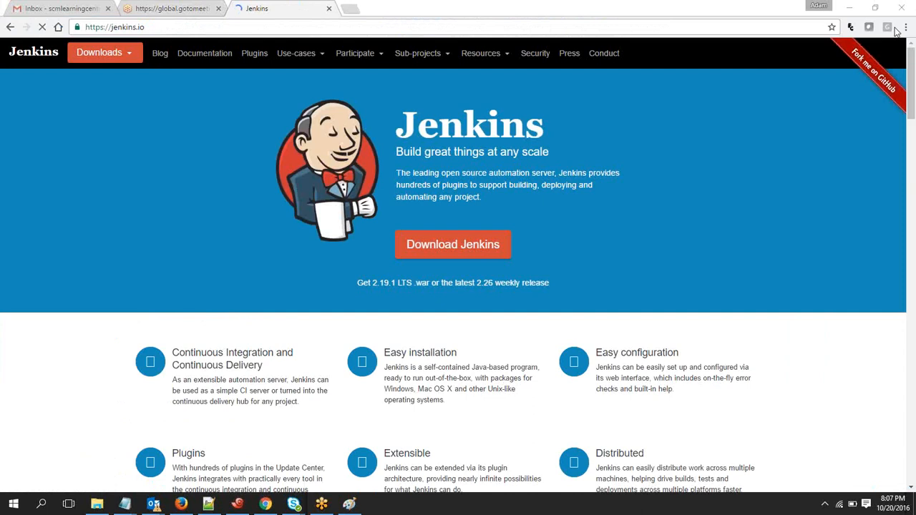
pyautogui.click(456, 255)
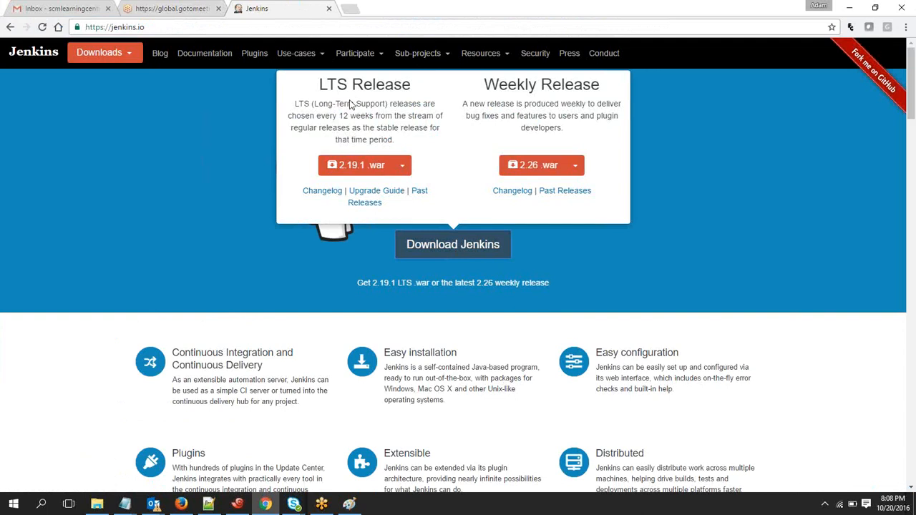
# Examine the Red Hat/Fedora/CentOS package page of the LTS release and return to the Jenkins home page
pyautogui.click(403, 168)
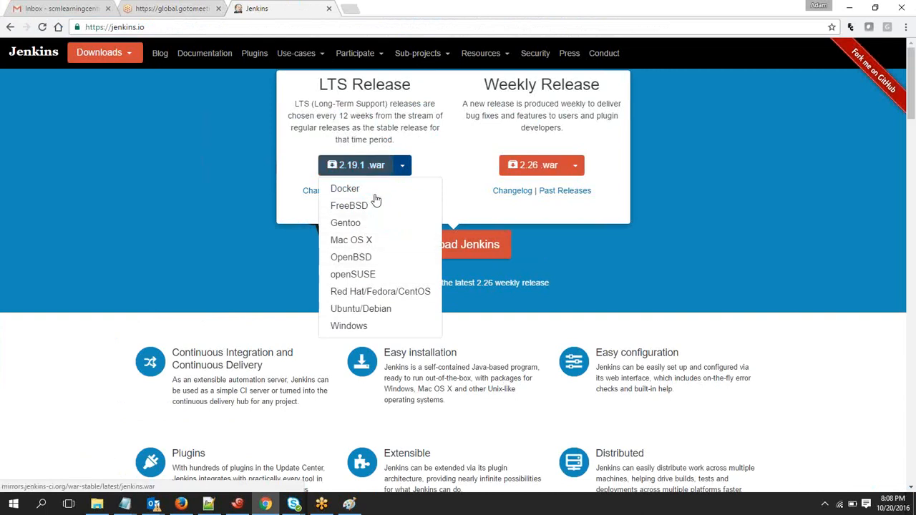
pyautogui.click(351, 294)
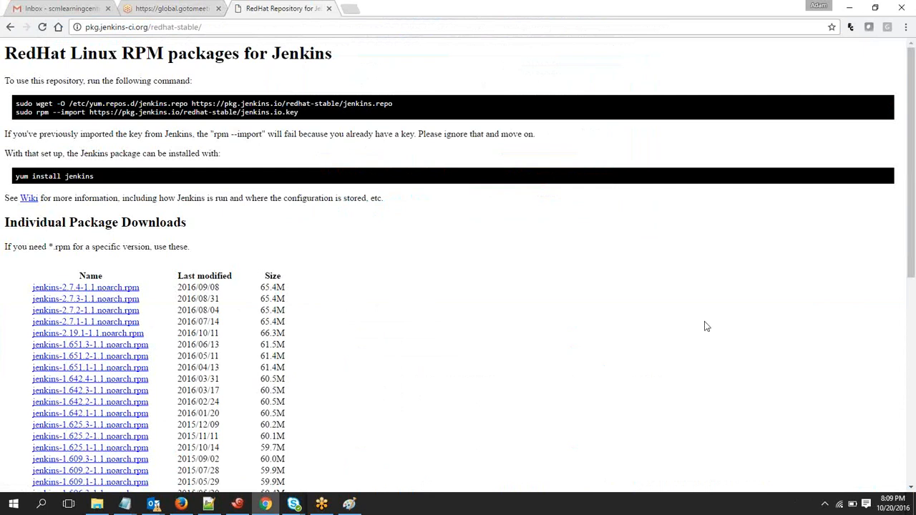
pyautogui.moveTo(913, 261); pyautogui.dragTo(909, 150)
pyautogui.click(10, 28)
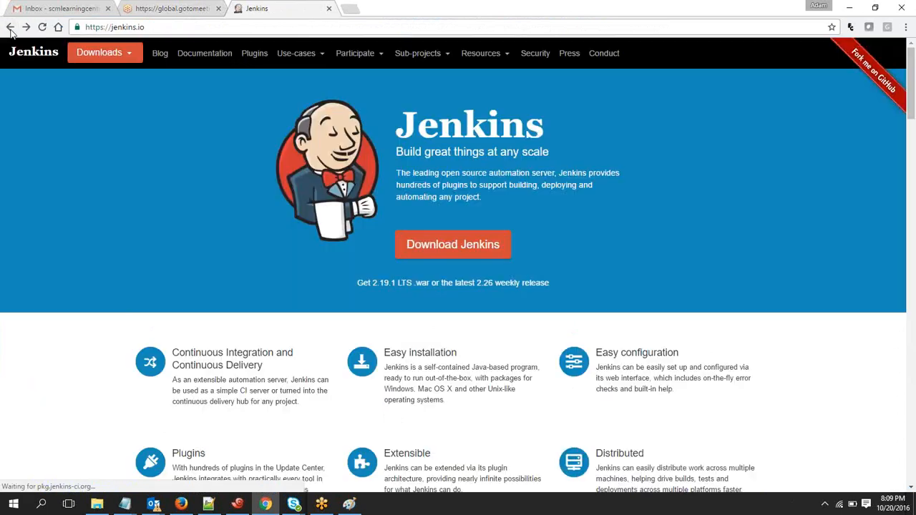
# Review the list of operating systems offered for the Jenkins LTS release
pyautogui.click(478, 254)
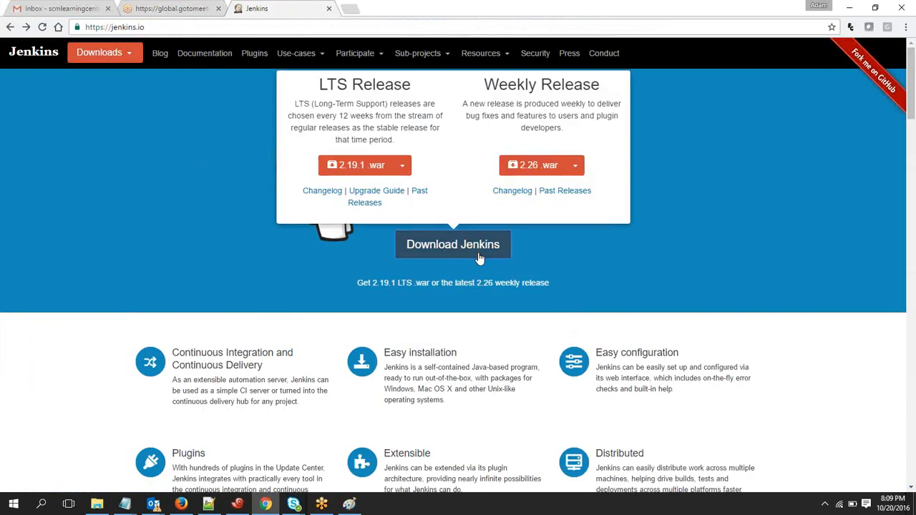
pyautogui.click(401, 173)
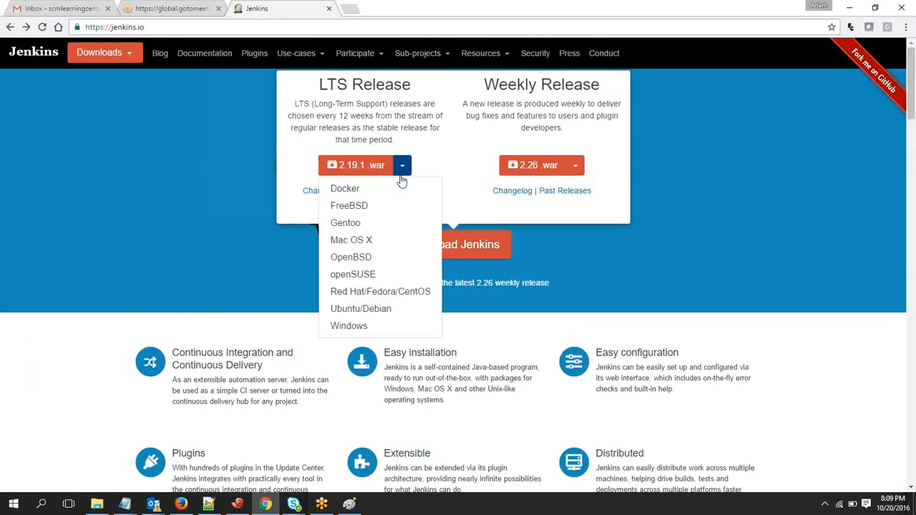
pyautogui.click(293, 284)
# Examine the install commands on the LTS release's Ubuntu/Debian package page and return to the Jenkins home page
pyautogui.click(434, 247)
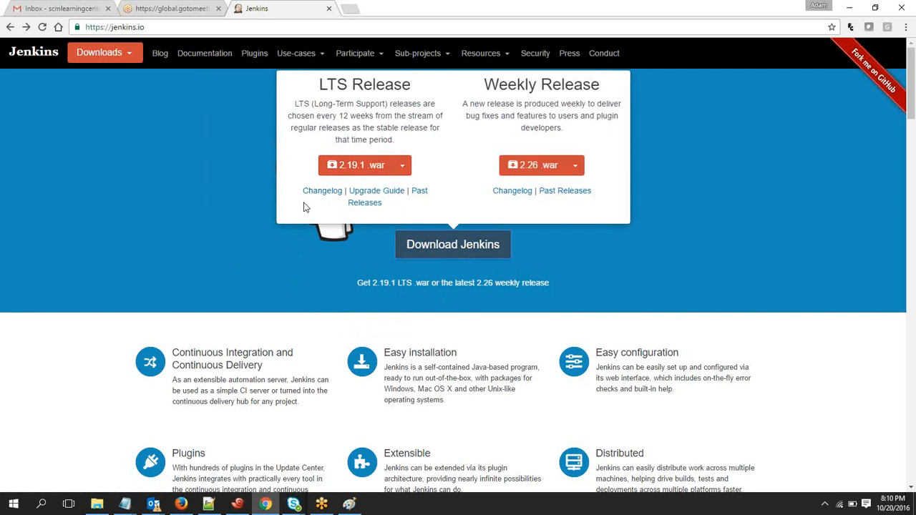
pyautogui.click(405, 169)
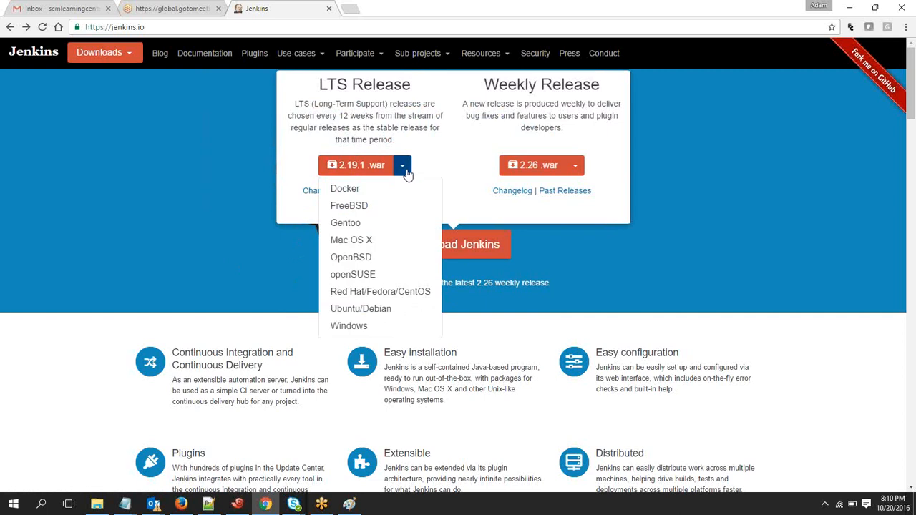
pyautogui.click(378, 312)
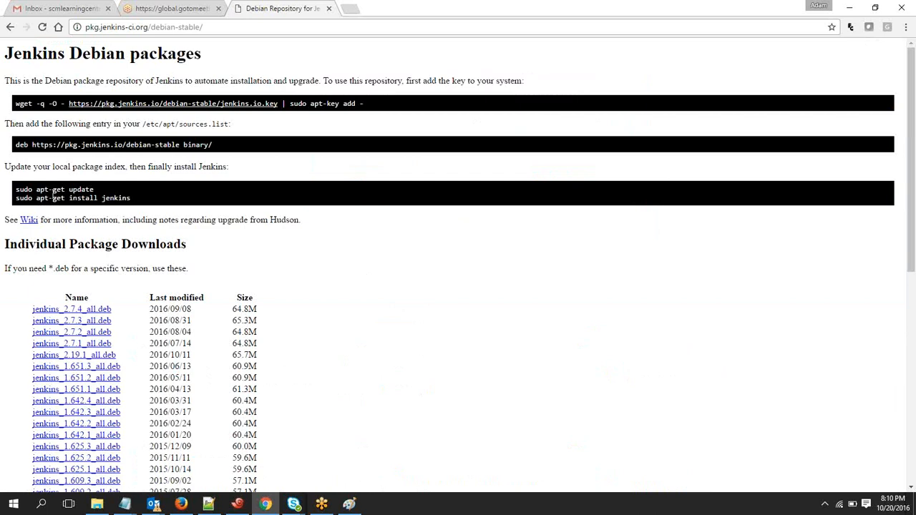
pyautogui.moveTo(37, 198); pyautogui.dragTo(65, 199)
pyautogui.click(9, 29)
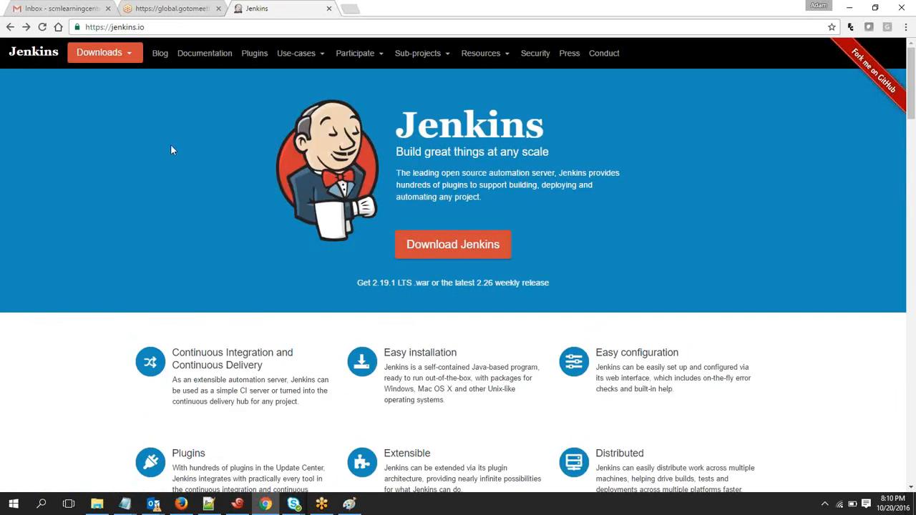
# Revisit the LTS release's Red Hat/Fedora/CentOS repository page and go back to the Jenkins home page
pyautogui.click(434, 252)
pyautogui.click(402, 166)
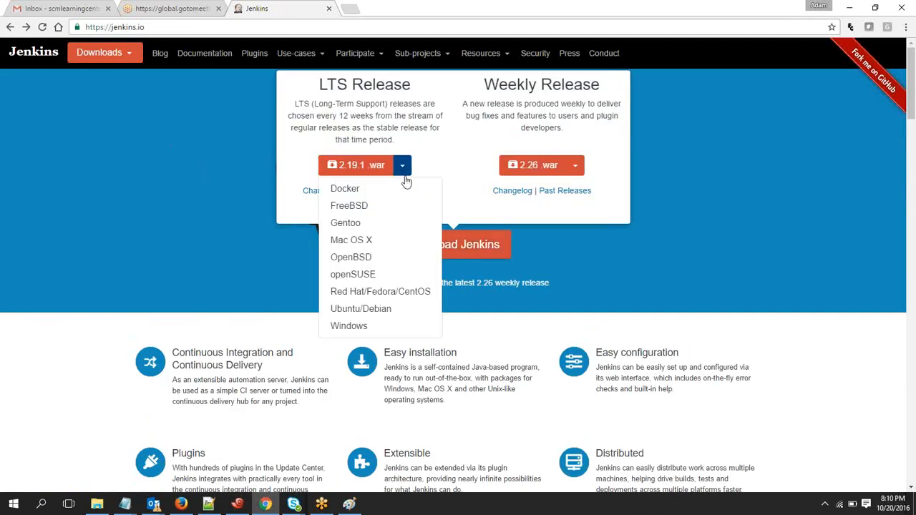
pyautogui.click(392, 291)
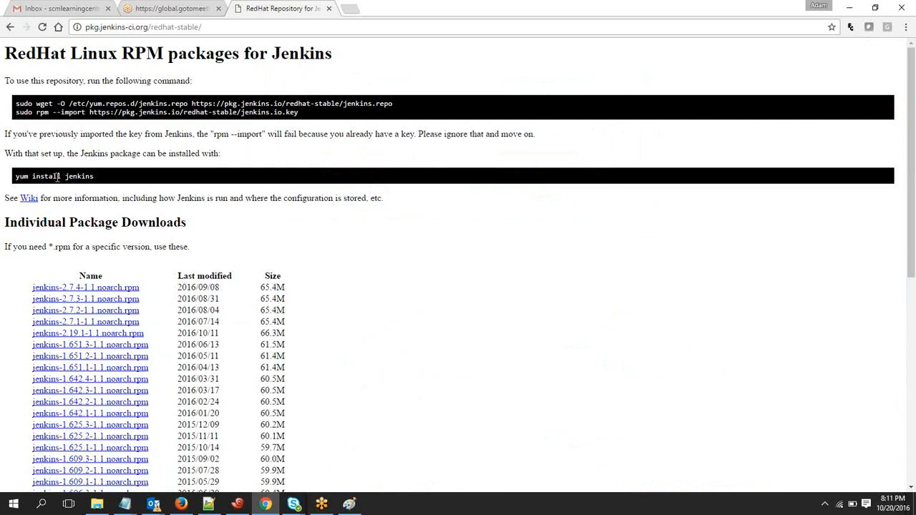
pyautogui.click(11, 29)
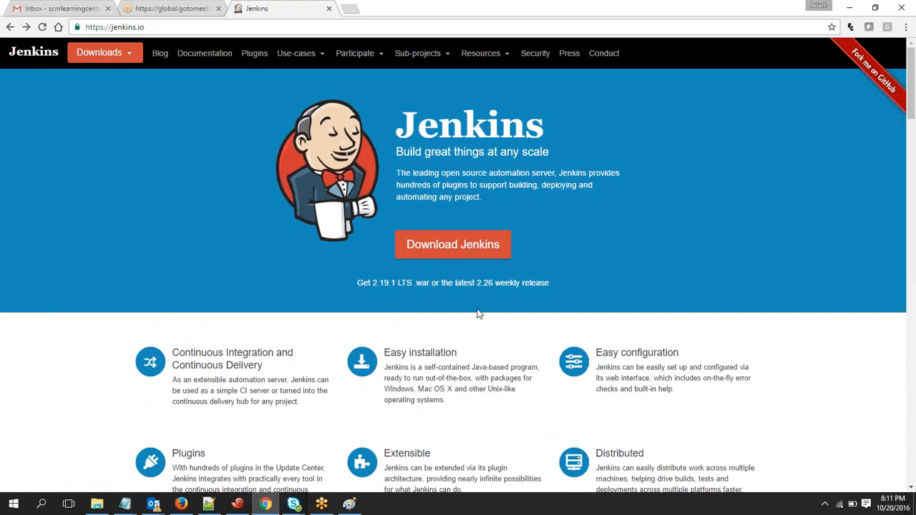
# Download the Windows installer of the Jenkins LTS release and dismiss the download bar
pyautogui.click(486, 249)
pyautogui.click(404, 165)
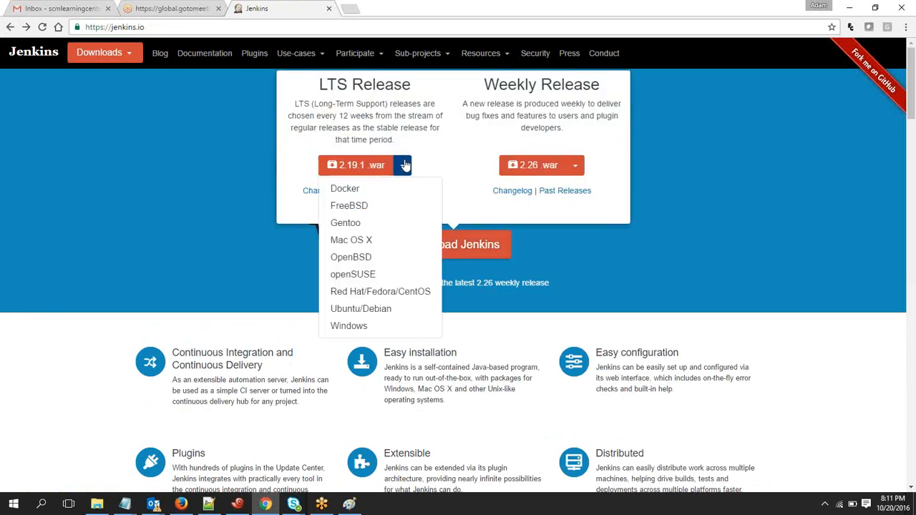
pyautogui.click(355, 325)
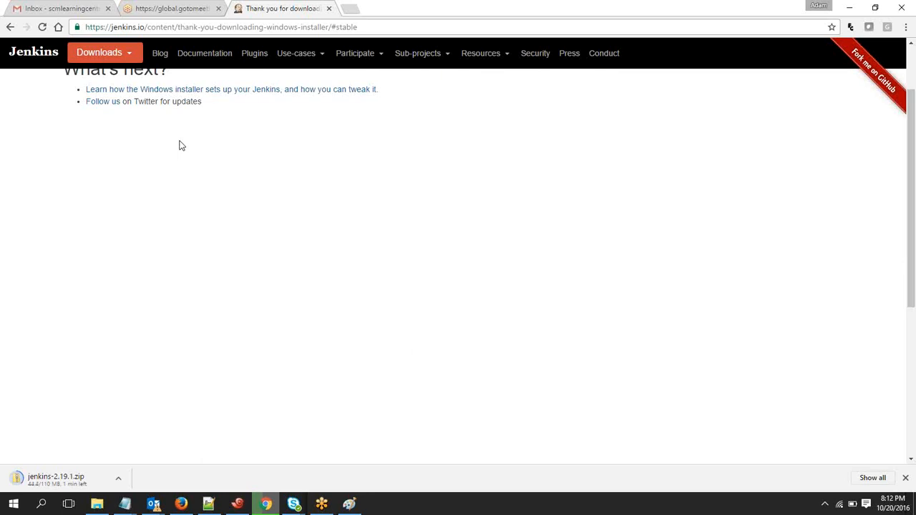
pyautogui.click(905, 477)
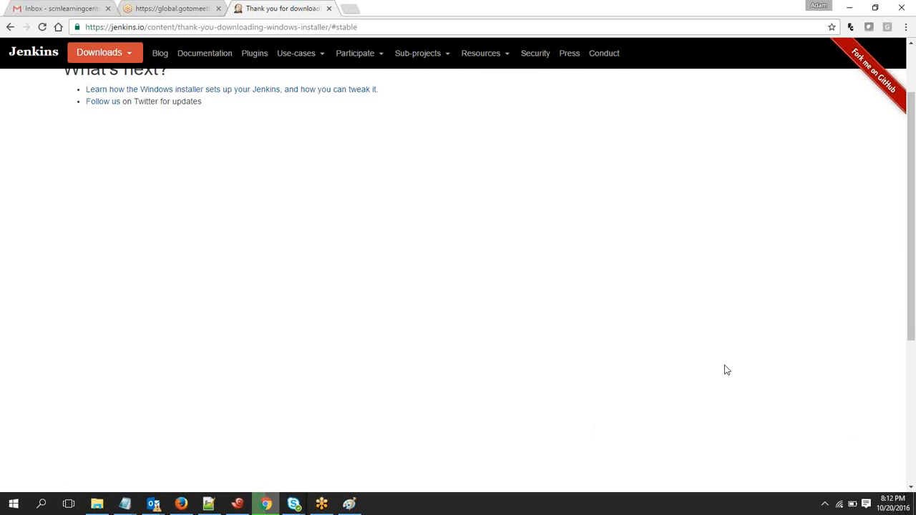
pyautogui.click(267, 504)
pyautogui.click(268, 503)
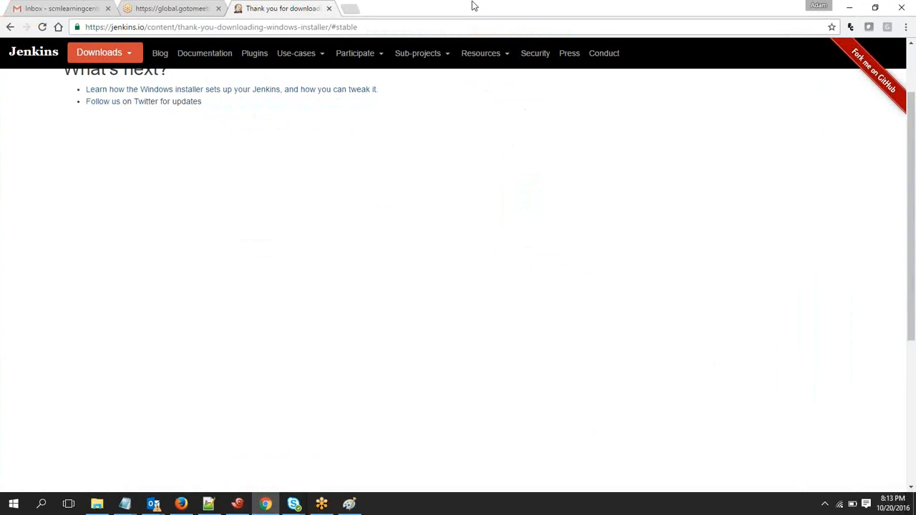
pyautogui.click(427, 31)
pyautogui.click(427, 31)
pyautogui.press('BackSpace')
pyautogui.press('BackSpace')
pyautogui.press('BackSpace')
pyautogui.press('BackSpace')
pyautogui.press('BackSpace')
pyautogui.press('BackSpace')
pyautogui.press('BackSpace')
pyautogui.press('BackSpace')
pyautogui.press('BackSpace')
pyautogui.press('BackSpace')
pyautogui.press('BackSpace')
pyautogui.press('BackSpace')
pyautogui.press('BackSpace')
pyautogui.press('BackSpace')
pyautogui.press('BackSpace')
pyautogui.press('BackSpace')
pyautogui.press('BackSpace')
pyautogui.press('BackSpace')
pyautogui.press('BackSpace')
pyautogui.press('BackSpace')
pyautogui.press('BackSpace')
pyautogui.press('BackSpace')
pyautogui.press('BackSpace')
pyautogui.press('BackSpace')
pyautogui.press('BackSpace')
pyautogui.press('BackSpace')
pyautogui.press('BackSpace')
pyautogui.press('BackSpace')
pyautogui.press('BackSpace')
pyautogui.press('BackSpace')
pyautogui.press('BackSpace')
pyautogui.press('BackSpace')
pyautogui.press('BackSpace')
pyautogui.press('BackSpace')
pyautogui.press('BackSpace')
pyautogui.press('BackSpace')
pyautogui.press('BackSpace')
pyautogui.press('BackSpace')
pyautogui.press('BackSpace')
pyautogui.press('BackSpace')
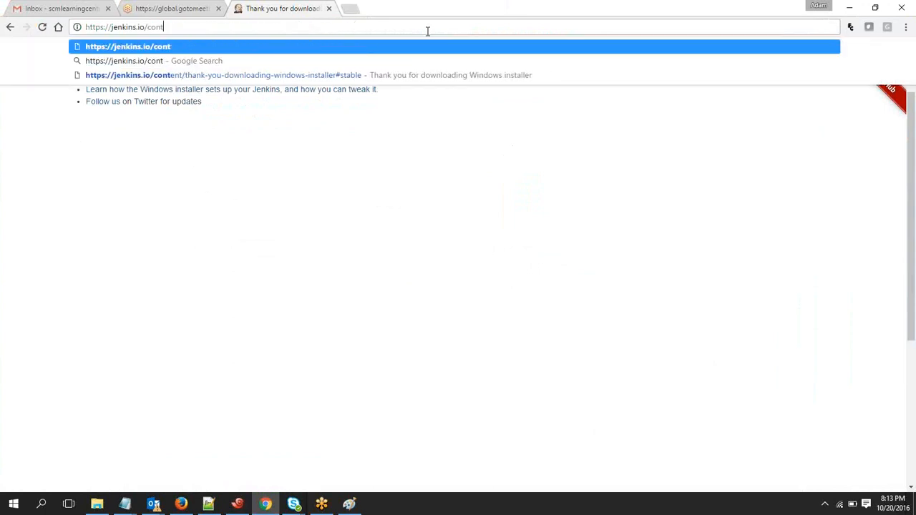
pyautogui.press('BackSpace')
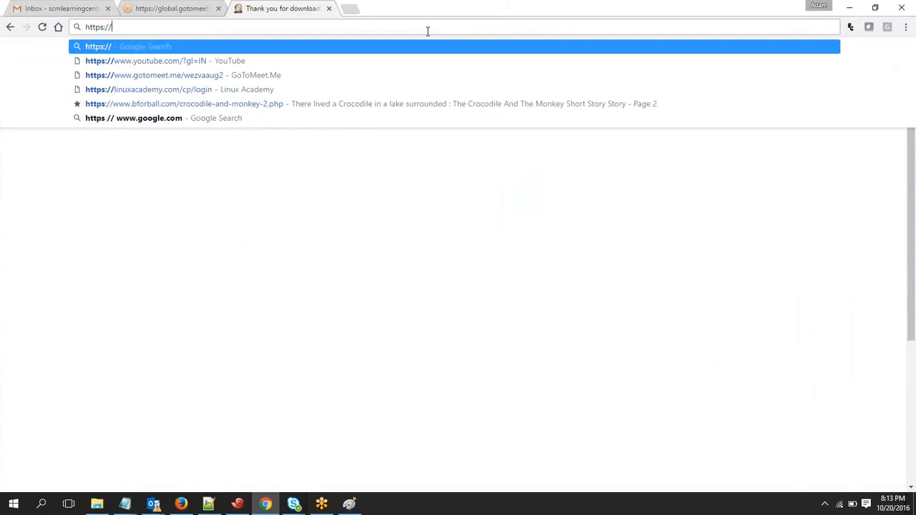
pyautogui.write('nam')
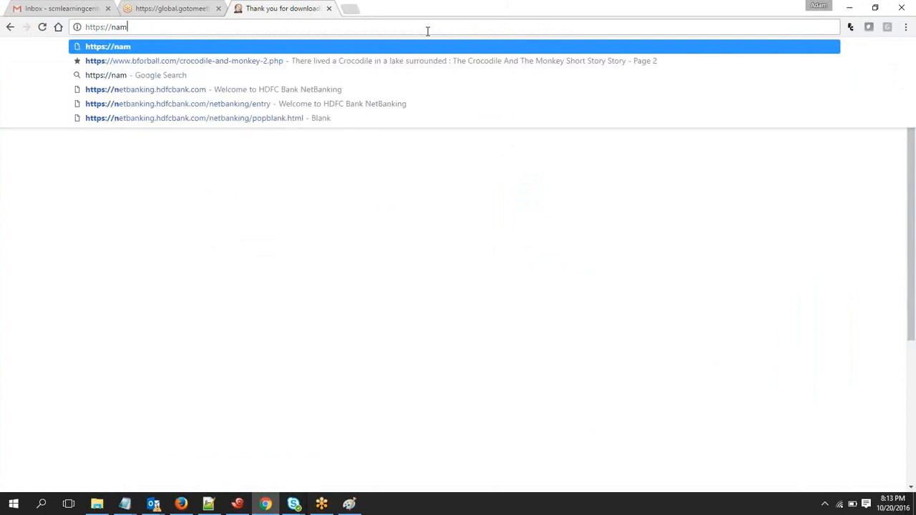
pyautogui.write('eofthe server')
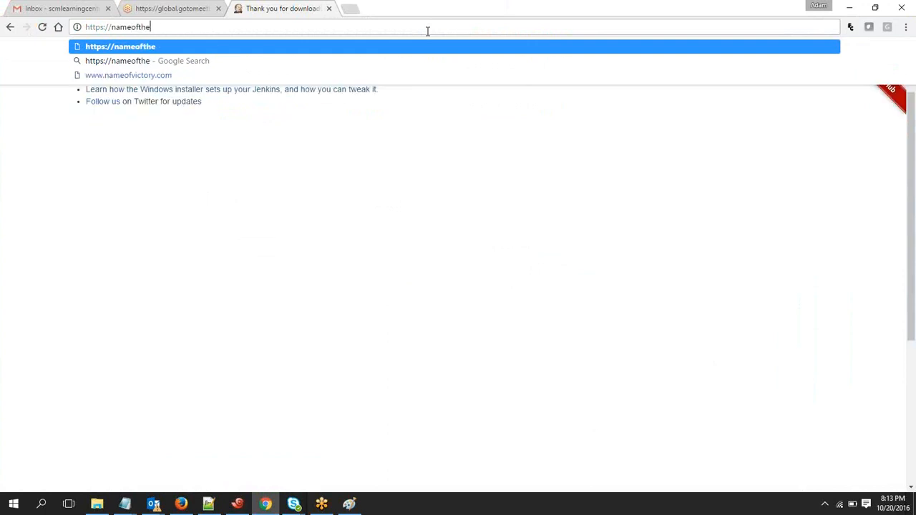
pyautogui.press('BackSpace')
pyautogui.press('BackSpace')
pyautogui.press('BackSpace')
pyautogui.press('BackSpace')
pyautogui.press('BackSpace')
pyautogui.press('BackSpace')
pyautogui.press('BackSpace')
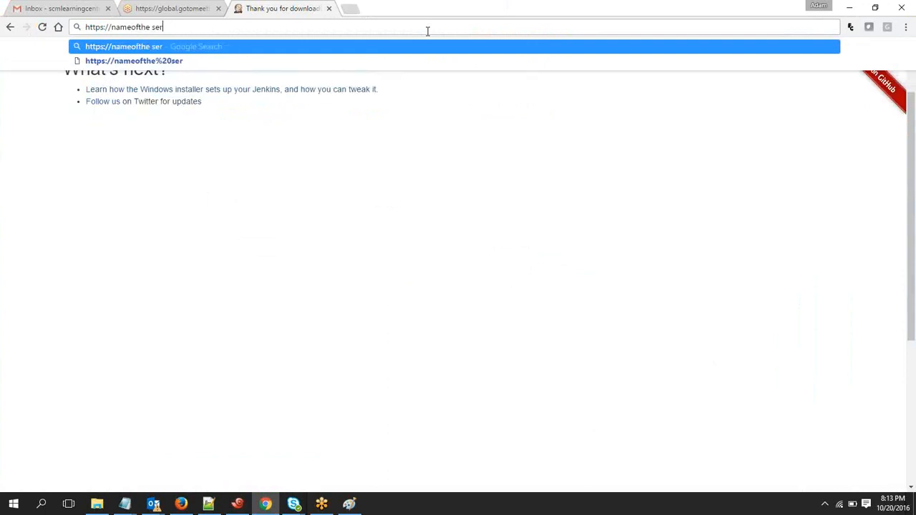
pyautogui.press('BackSpace')
pyautogui.press('BackSpace')
pyautogui.press('BackSpace')
pyautogui.press('BackSpace')
pyautogui.press('BackSpace')
pyautogui.press('BackSpace')
pyautogui.press('BackSpace')
pyautogui.press('BackSpace')
pyautogui.press('BackSpace')
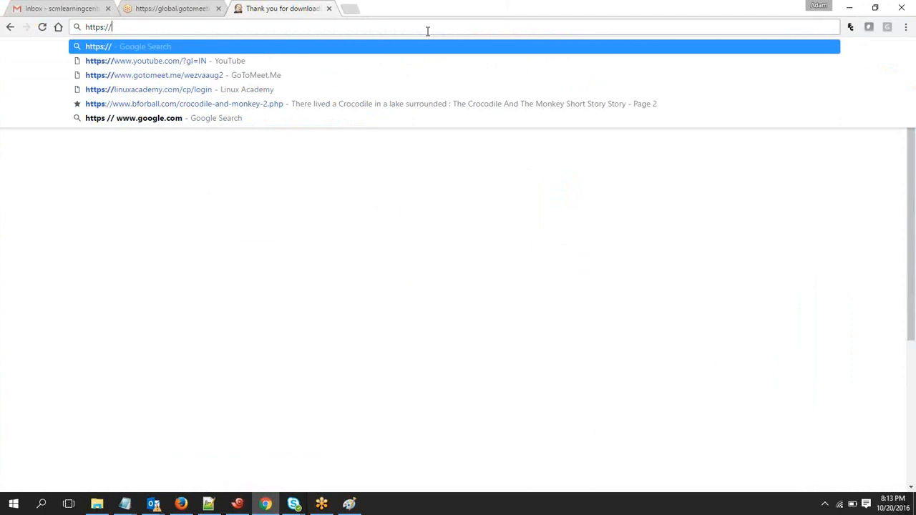
pyautogui.write('testmachine')
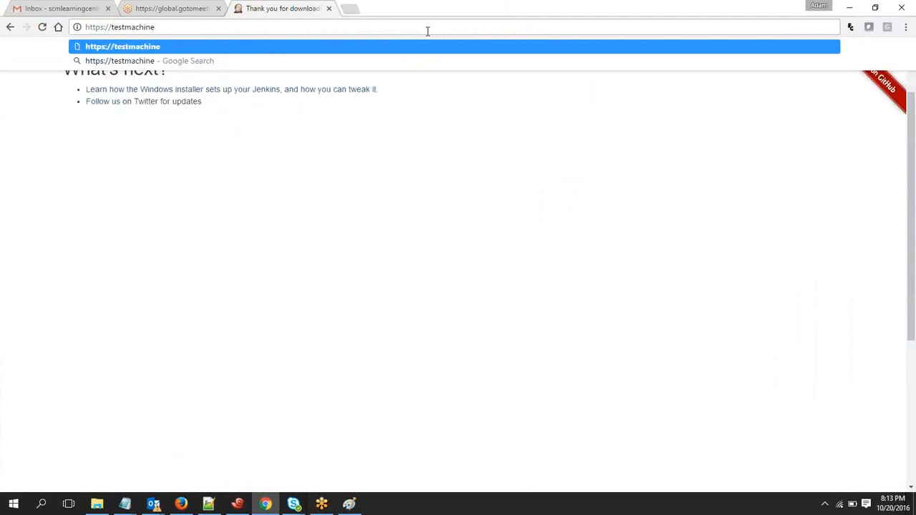
pyautogui.write('.com')
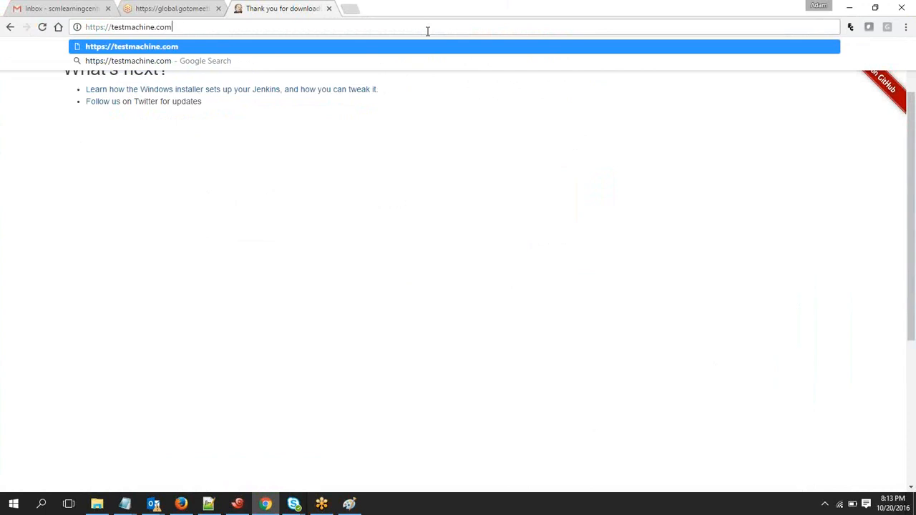
pyautogui.write('pany.net')
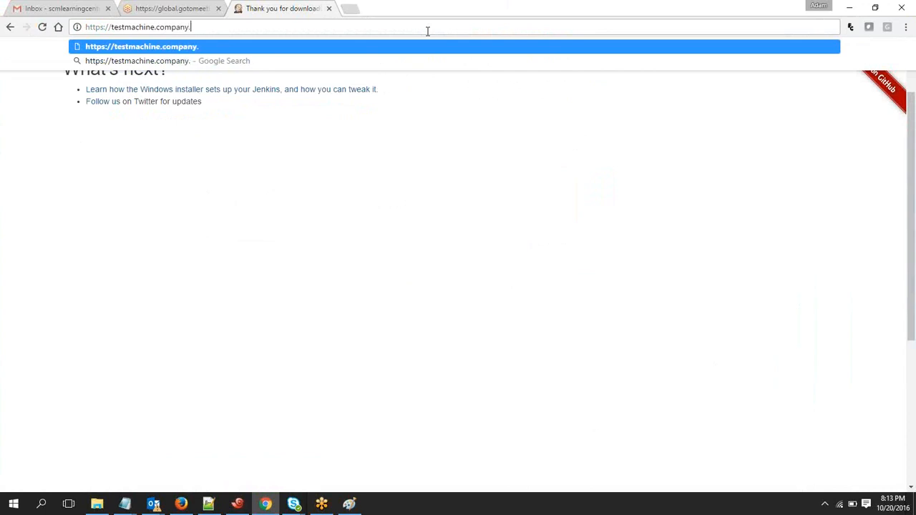
pyautogui.press('BackSpace')
pyautogui.press('BackSpace')
pyautogui.press('BackSpace')
pyautogui.write('com')
pyautogui.write(':8080')
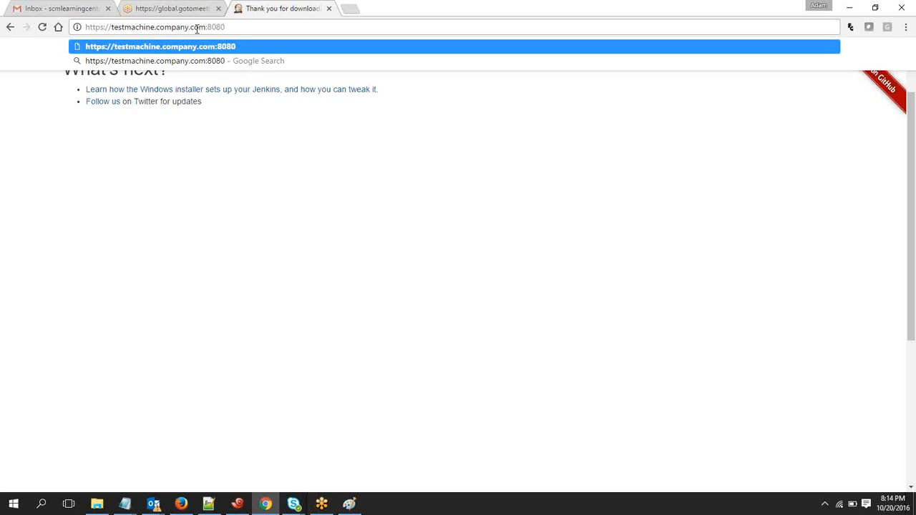
pyautogui.moveTo(224, 28); pyautogui.dragTo(110, 27)
pyautogui.write('lo')
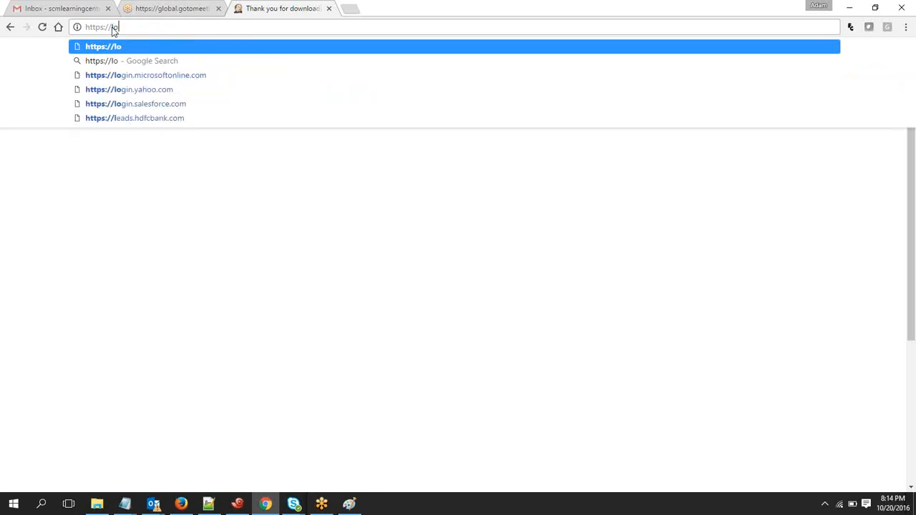
pyautogui.write('calhost')
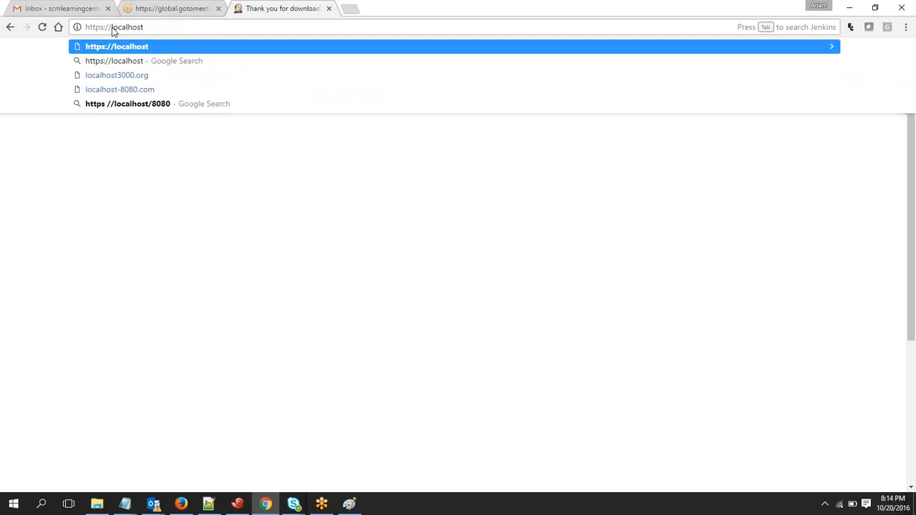
pyautogui.write(':8080')
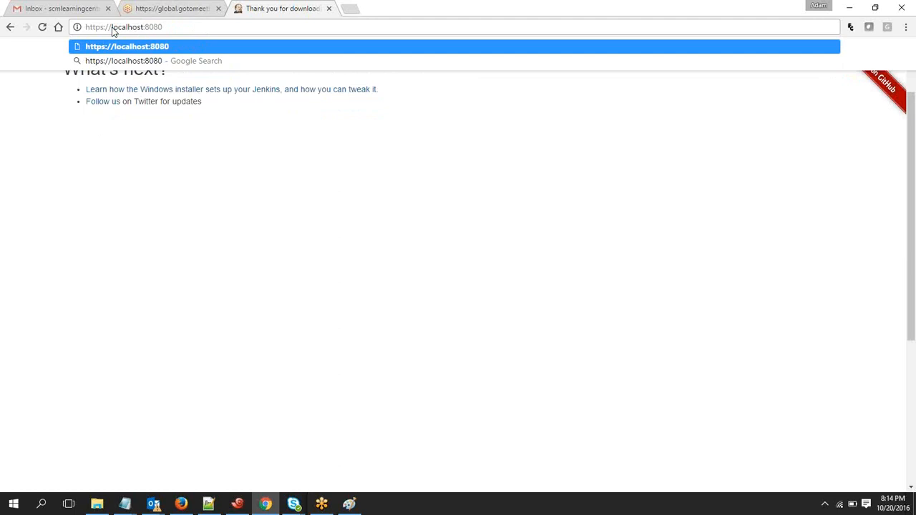
pyautogui.press('Return')
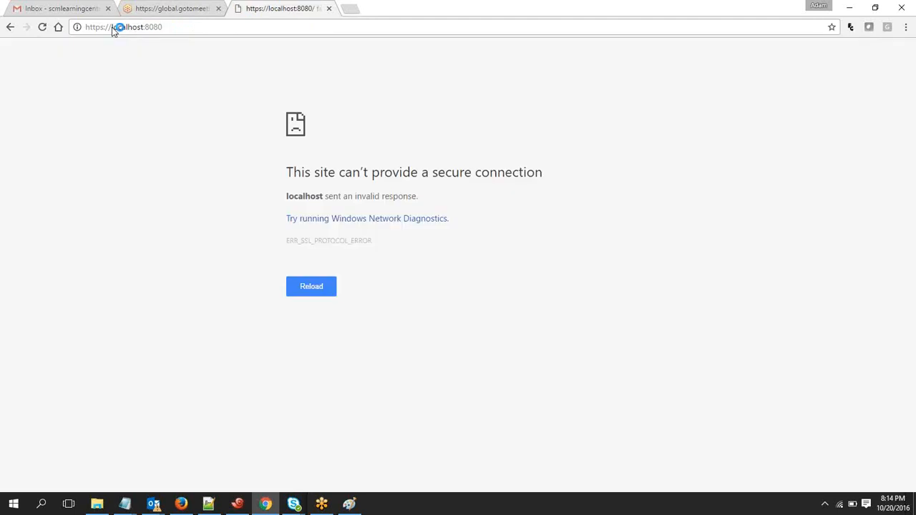
pyautogui.click(243, 29)
pyautogui.press('Return')
# Open the local Jenkins dashboard at localhost:8080 without the https prefix
pyautogui.click(244, 28)
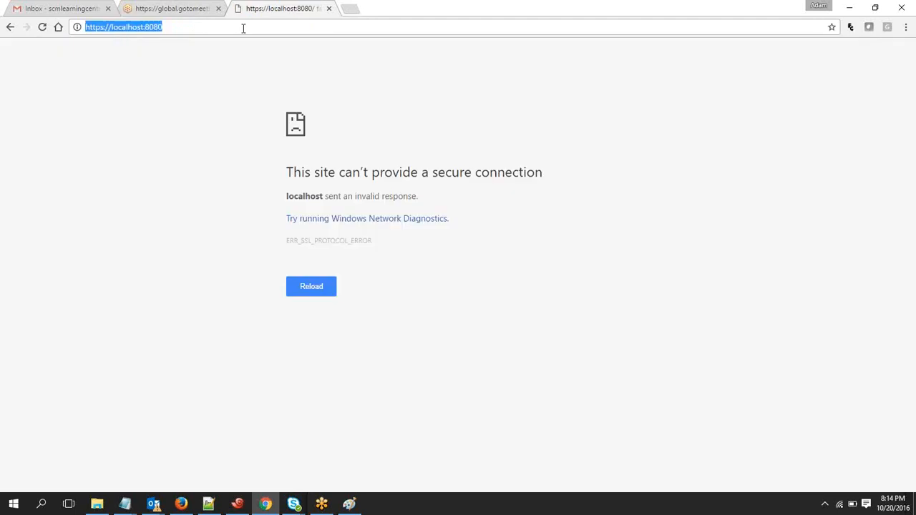
pyautogui.write('local')
pyautogui.press('Return')
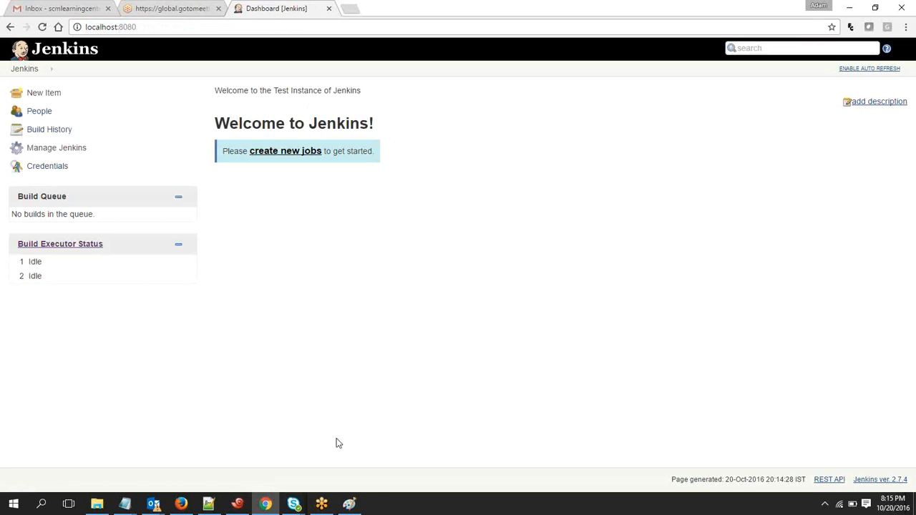
# Review the Jenkins master and slave diagram in Paint, and highlight the environment, tools and plugin management lines in the Notepad configuration notes
pyautogui.click(348, 504)
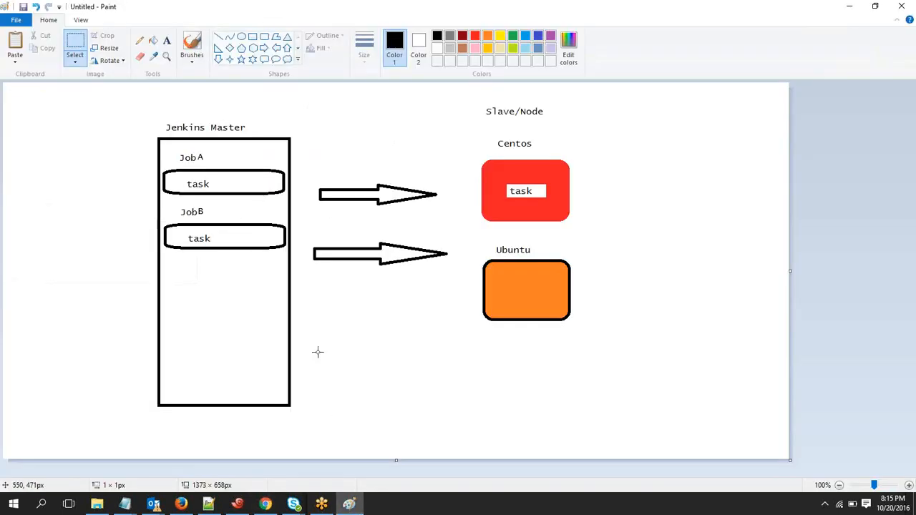
pyautogui.click(349, 504)
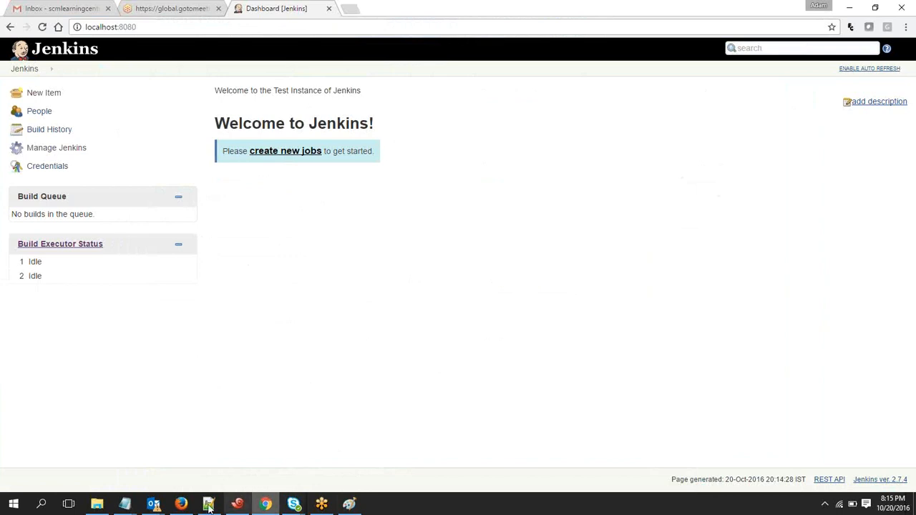
pyautogui.click(136, 505)
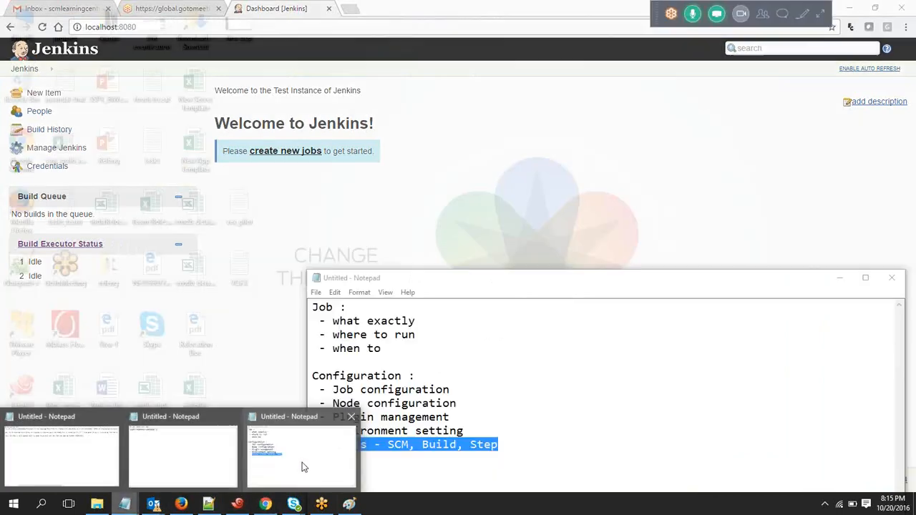
pyautogui.click(289, 467)
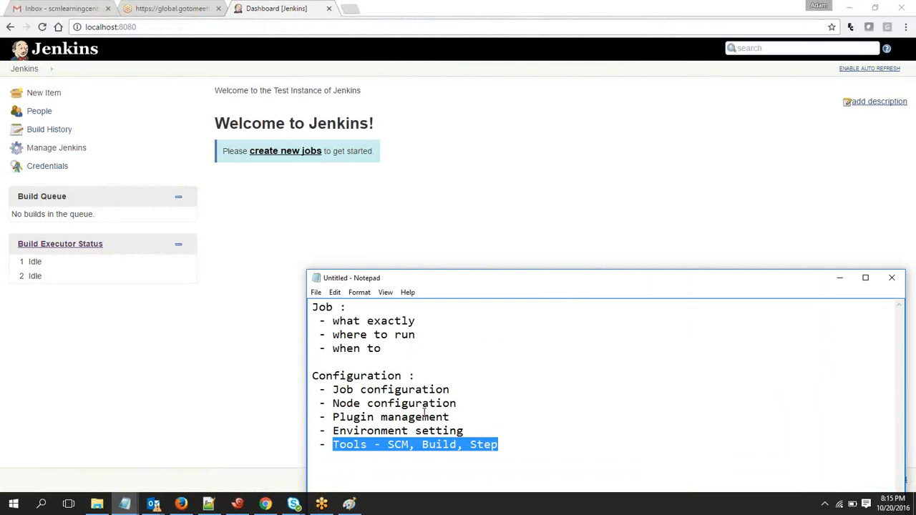
pyautogui.moveTo(522, 450); pyautogui.dragTo(312, 431)
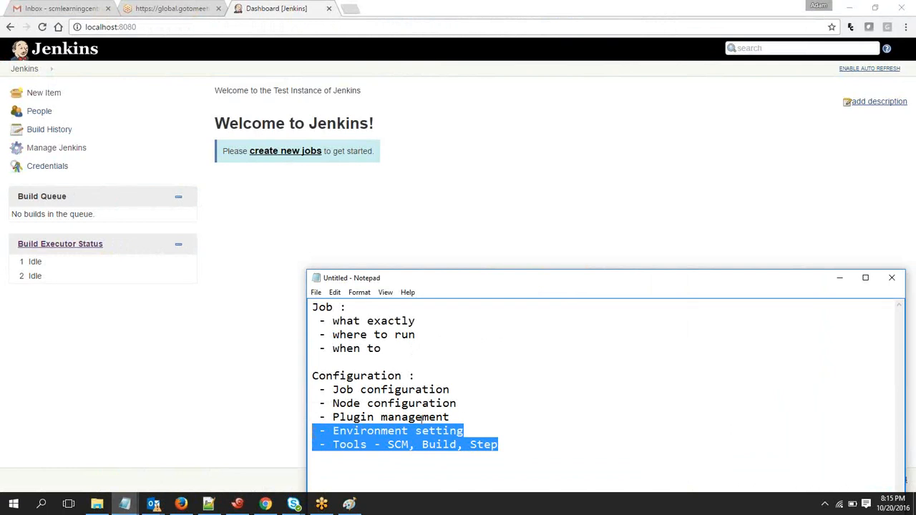
pyautogui.moveTo(461, 417); pyautogui.dragTo(318, 416)
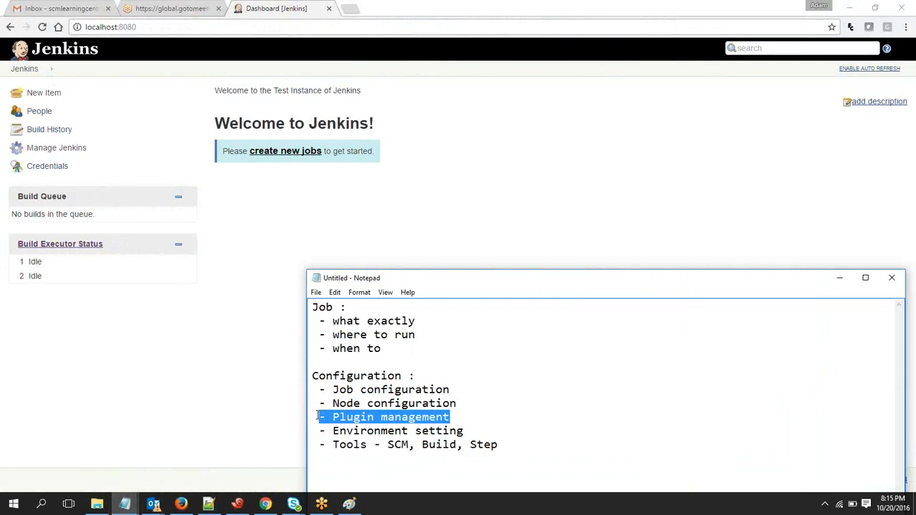
# Return to the Jenkins dashboard in Chrome and open the Manage Jenkins page
pyautogui.click(139, 86)
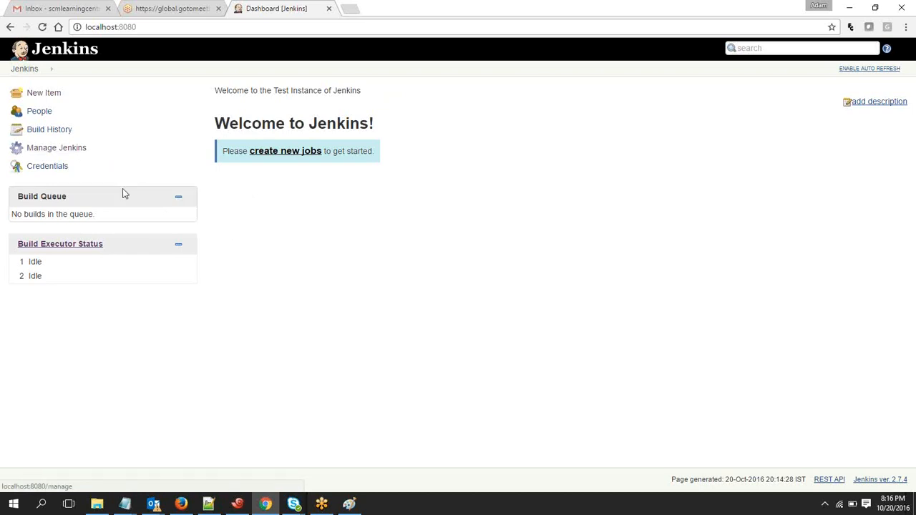
pyautogui.moveTo(123, 194); pyautogui.dragTo(88, 150)
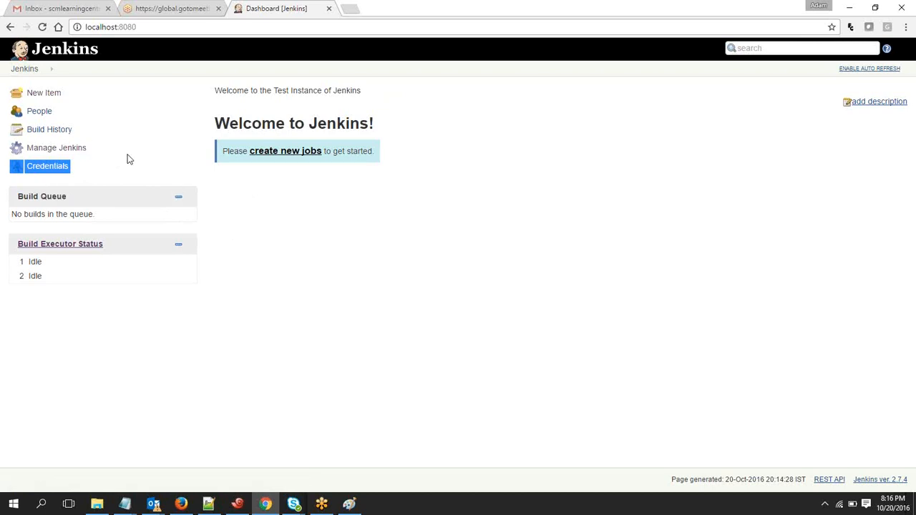
pyautogui.click(126, 158)
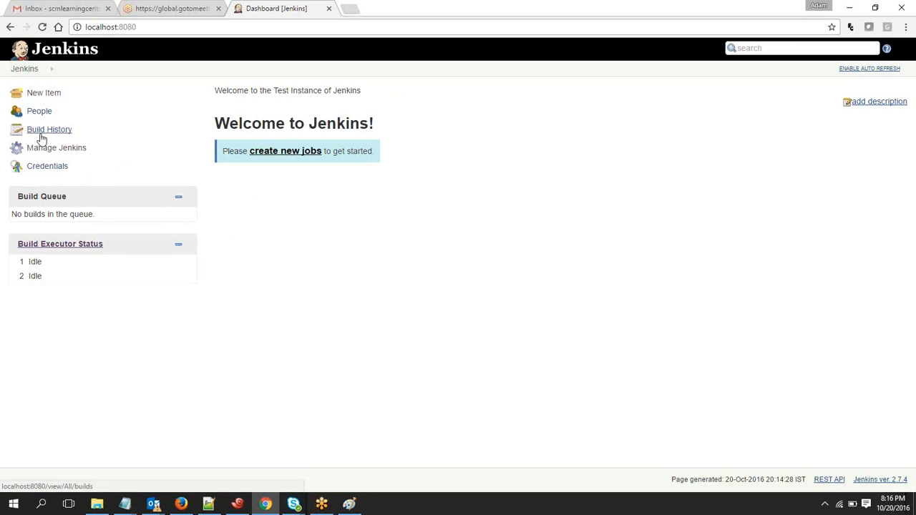
pyautogui.click(51, 69)
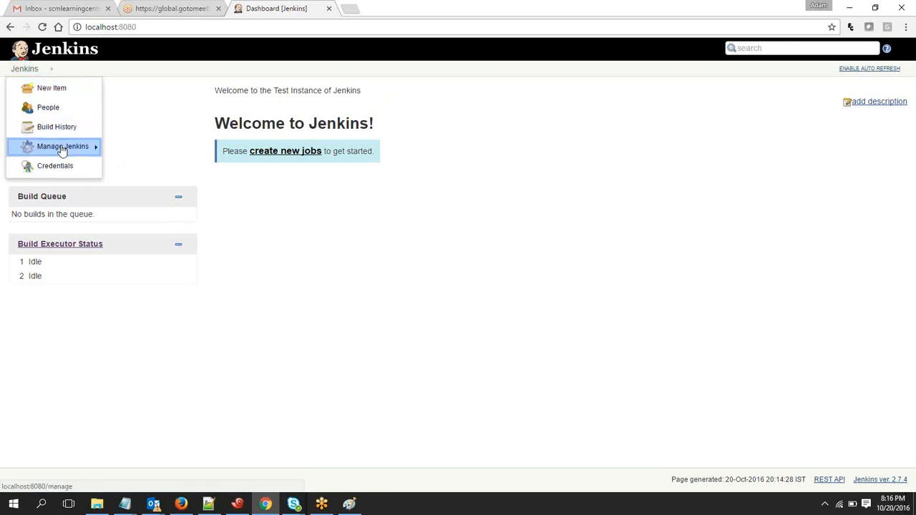
pyautogui.moveTo(63, 151)
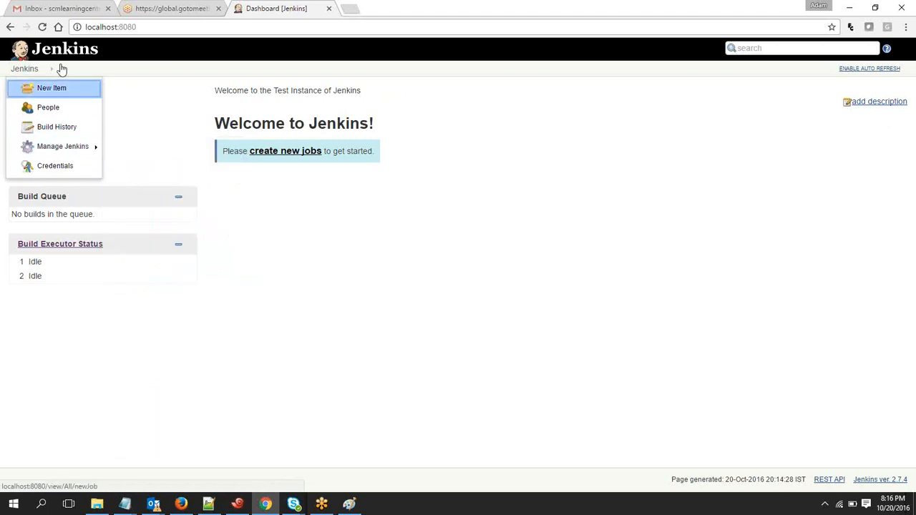
pyautogui.click(72, 150)
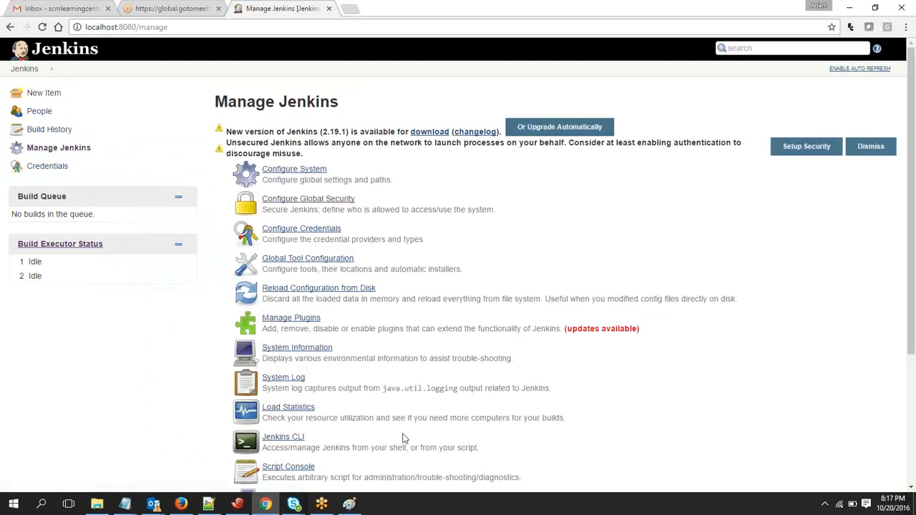
# Open Manage Plugins and look through the lists of available and installed plugins
pyautogui.click(312, 324)
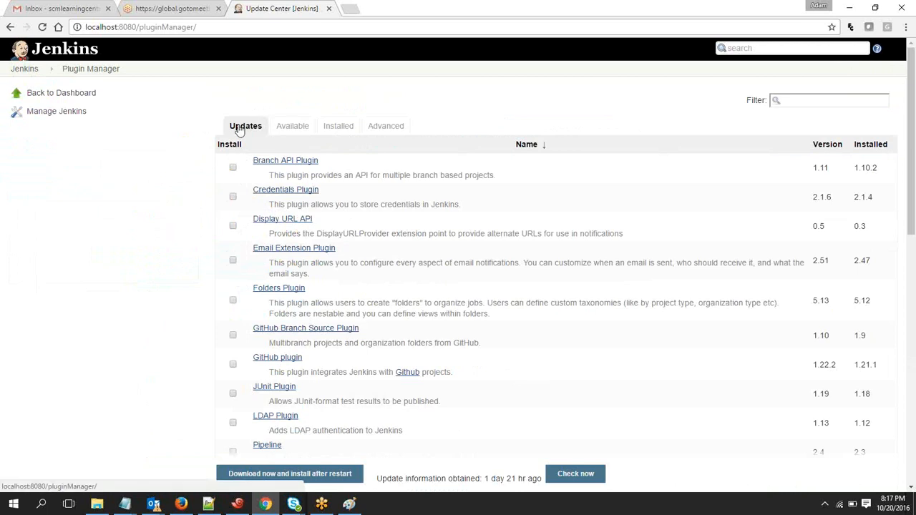
pyautogui.click(292, 127)
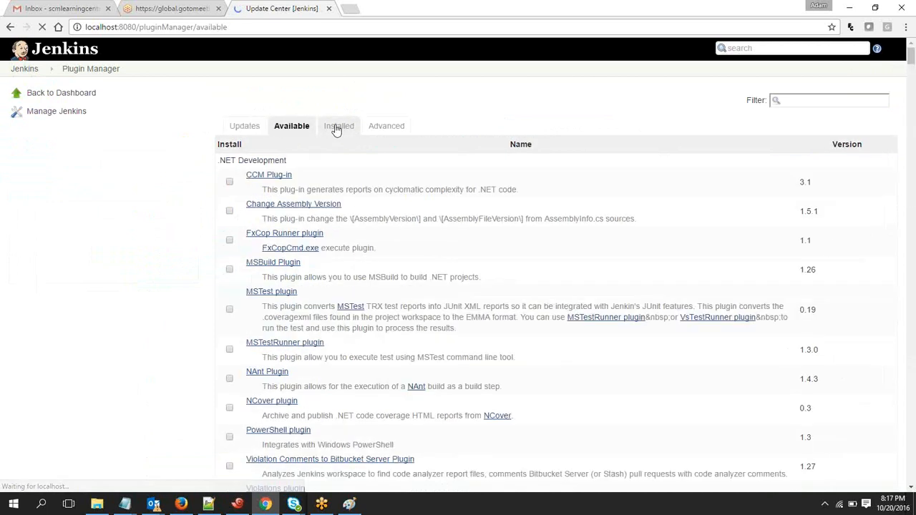
pyautogui.click(337, 127)
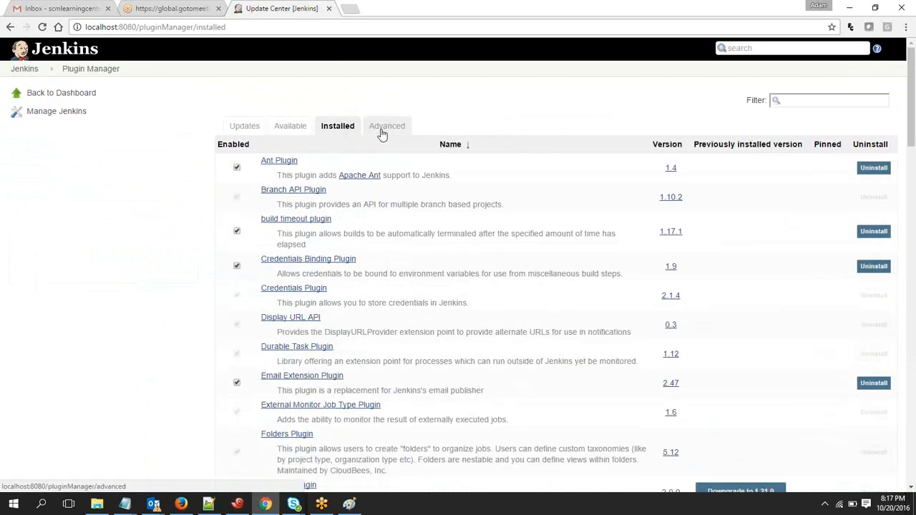
# Browse through the full list of plugins available for installation and return to its beginning
pyautogui.moveTo(378, 153); pyautogui.dragTo(284, 127)
pyautogui.click(284, 127)
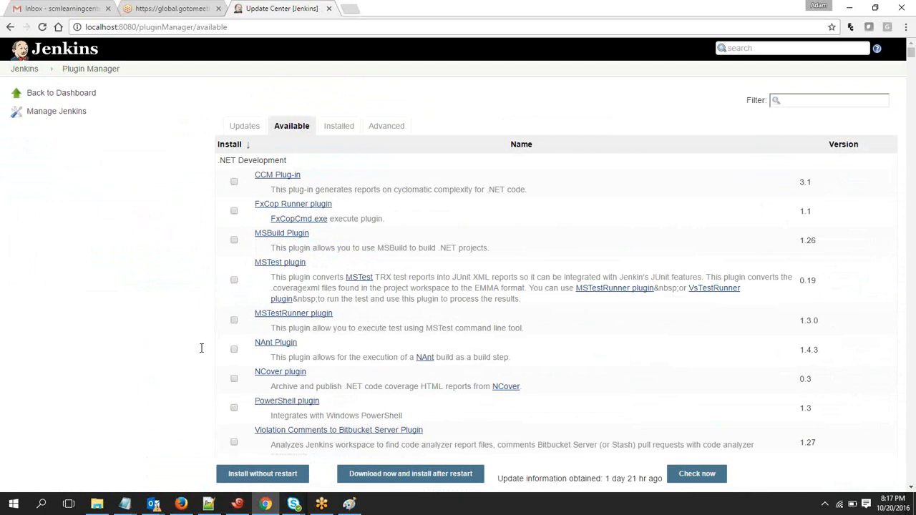
pyautogui.moveTo(911, 54); pyautogui.dragTo(906, 408)
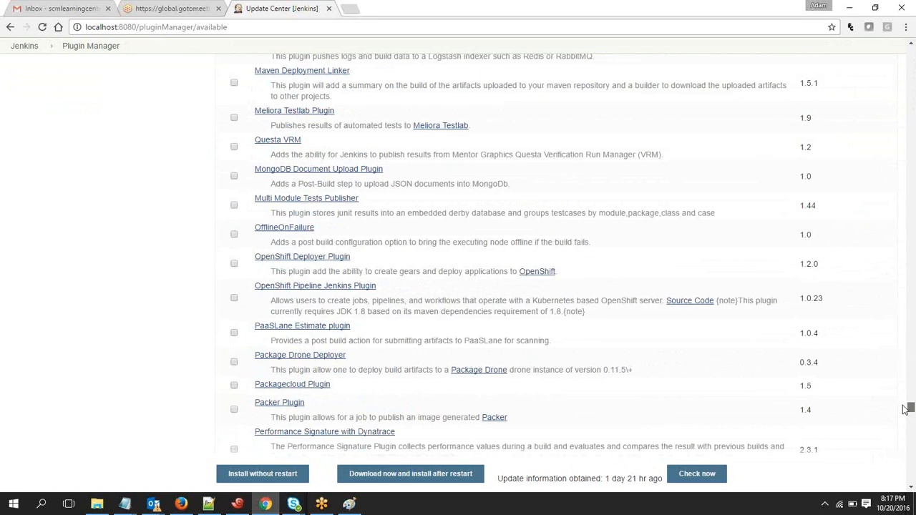
pyautogui.moveTo(904, 406); pyautogui.dragTo(908, 48)
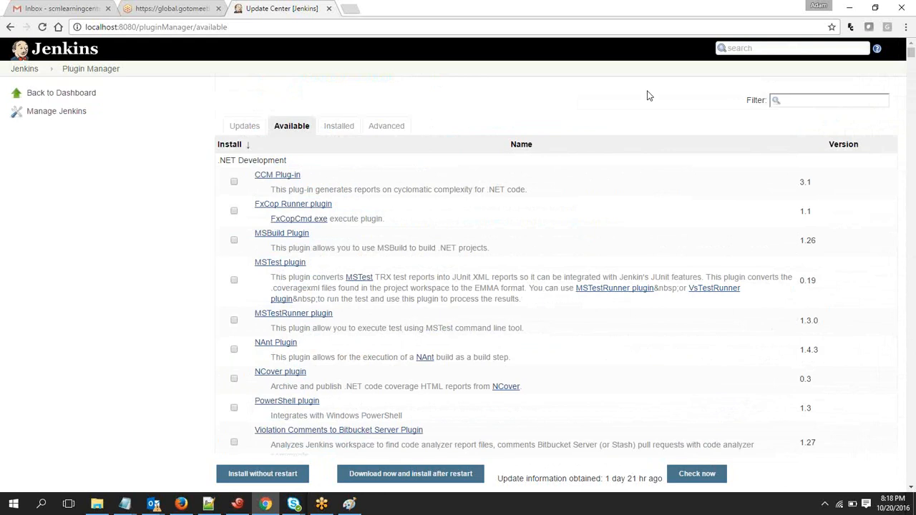
# Open the MSBuild Plugin wiki page separately, read its plugin information and usage, and return to the plugin manager
pyautogui.middleClick(286, 239)
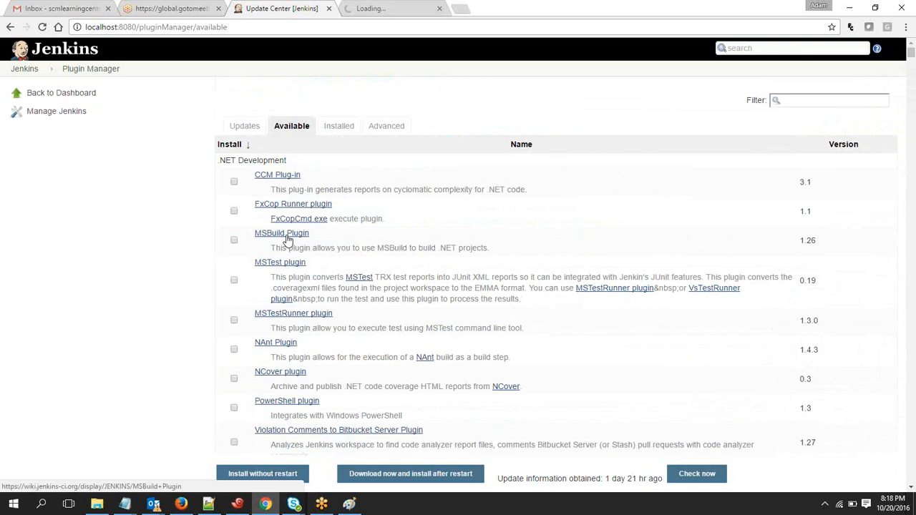
pyautogui.click(393, 12)
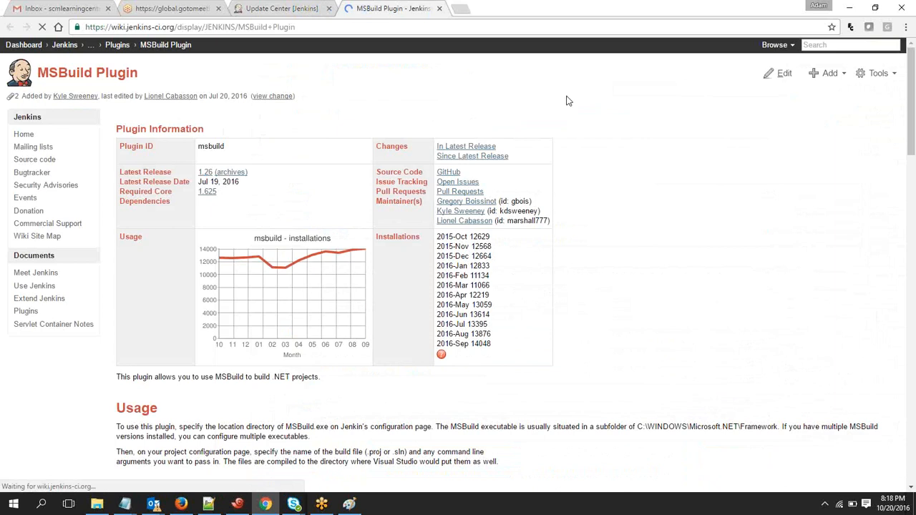
pyautogui.moveTo(911, 136); pyautogui.dragTo(910, 159)
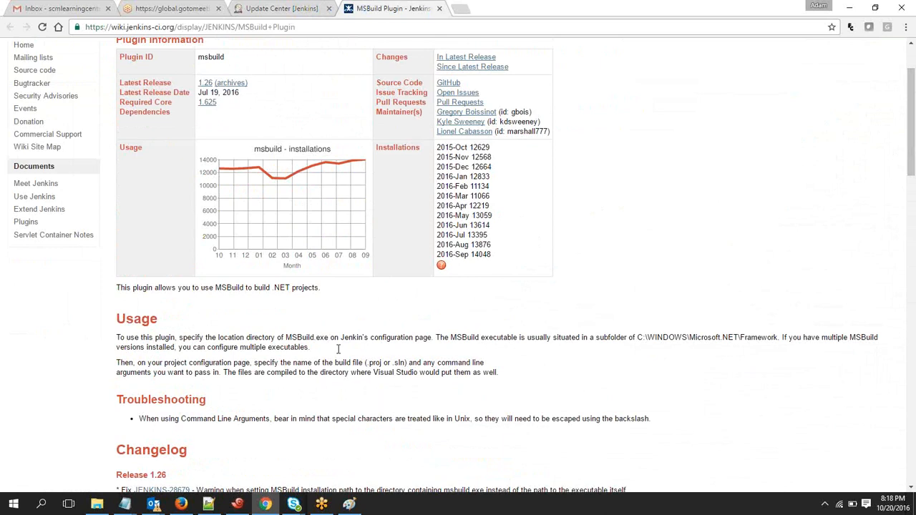
pyautogui.click(311, 6)
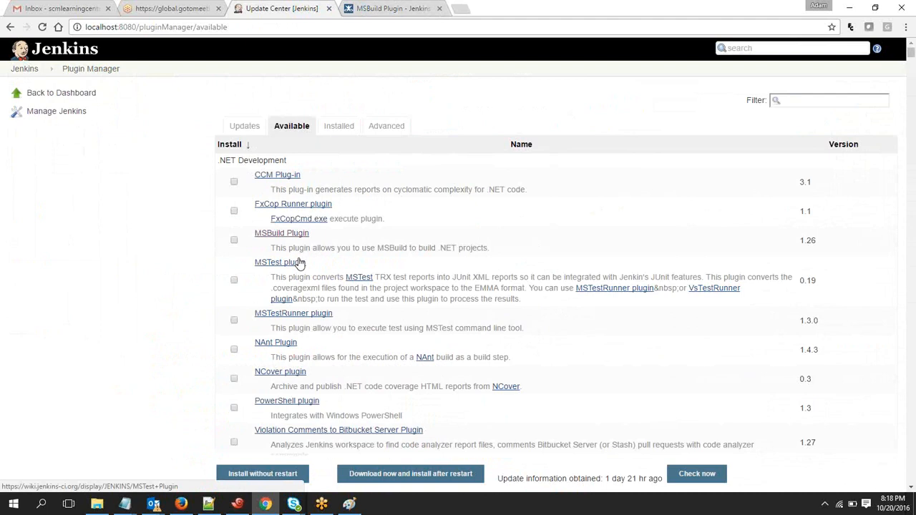
# Examine the installed plugins, including their versions and their uninstall and downgrade options
pyautogui.click(348, 156)
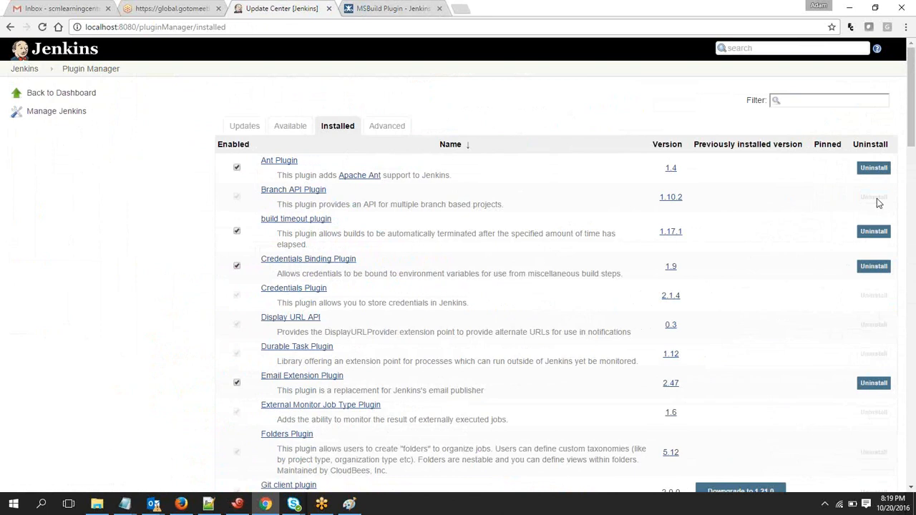
pyautogui.moveTo(876, 200)
pyautogui.moveTo(877, 469)
pyautogui.moveTo(910, 111); pyautogui.dragTo(911, 161)
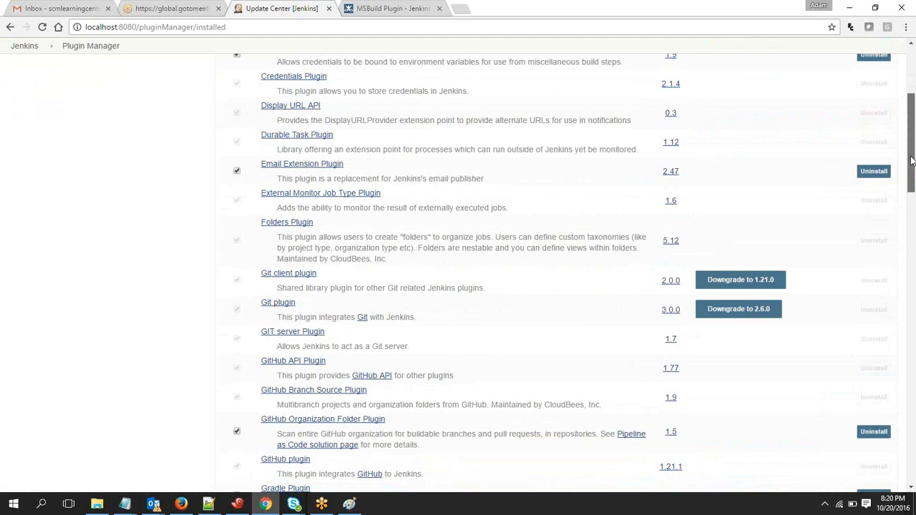
pyautogui.moveTo(911, 161); pyautogui.dragTo(911, 168)
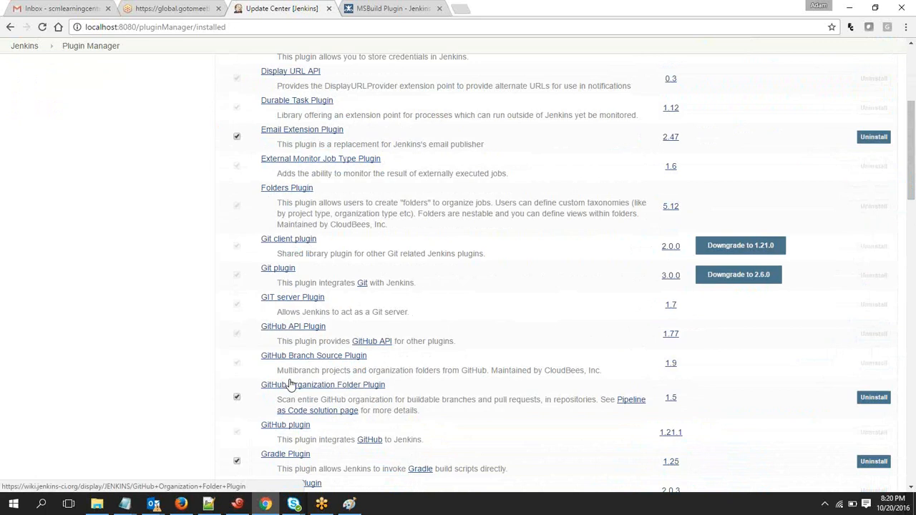
pyautogui.moveTo(910, 167); pyautogui.dragTo(913, 108)
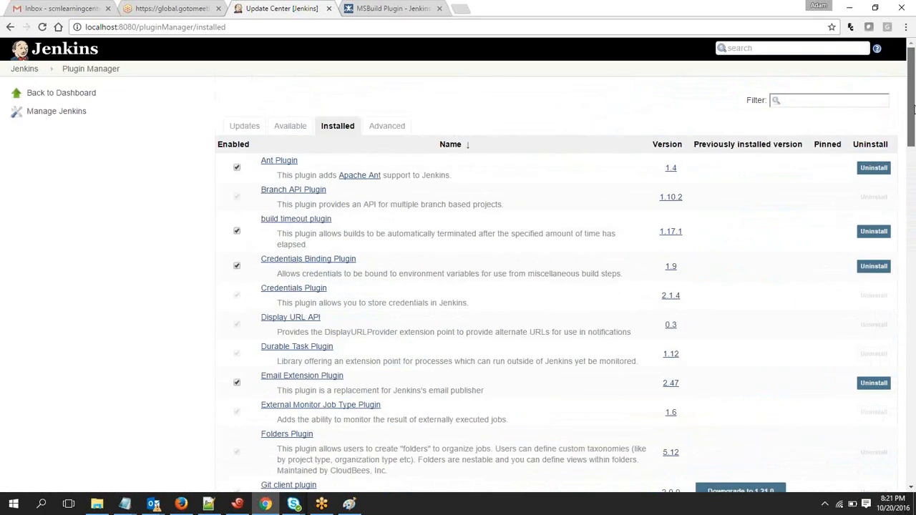
# Check the plugin updates list, and filter the available plugins by git
pyautogui.click(250, 127)
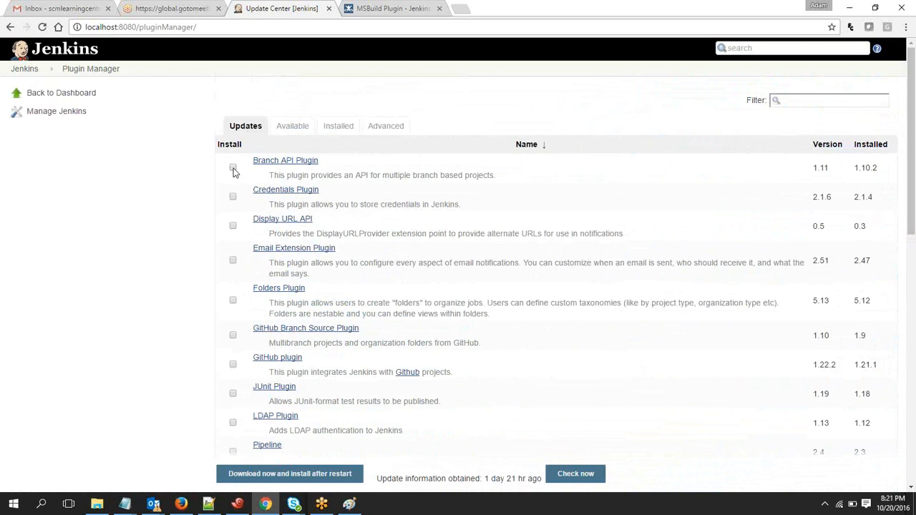
pyautogui.click(297, 130)
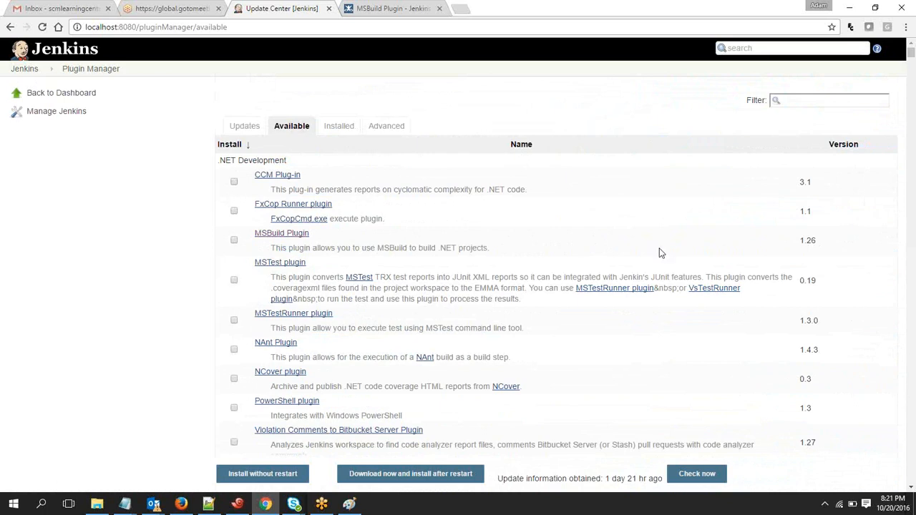
pyautogui.click(802, 99)
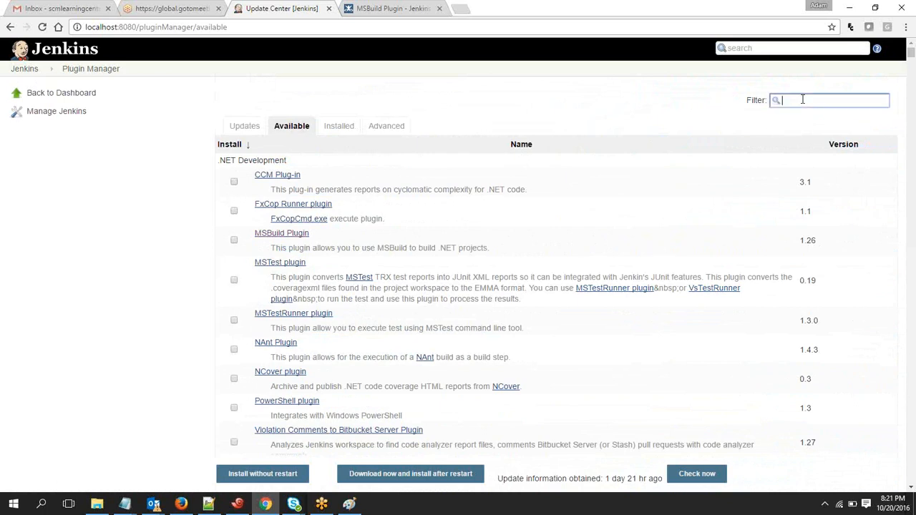
pyautogui.write('git')
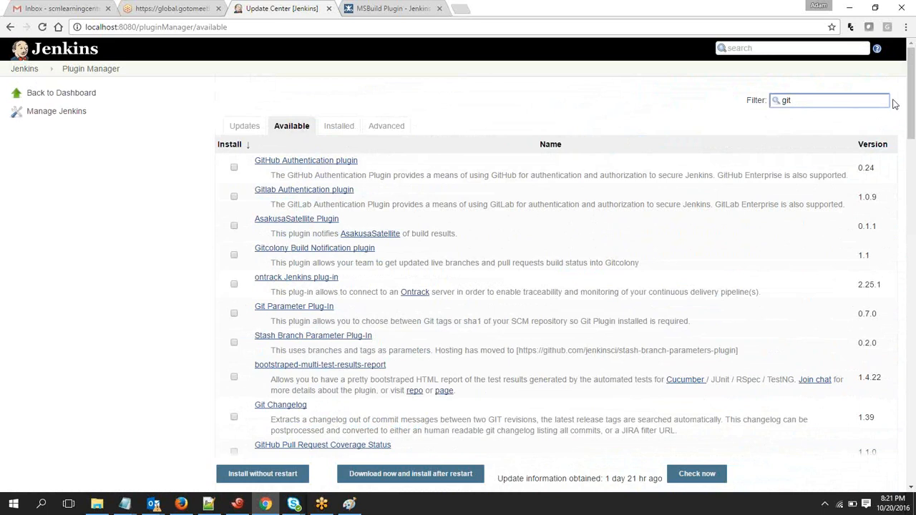
# Select the Git Parameter Plug-In for installation
pyautogui.click(236, 315)
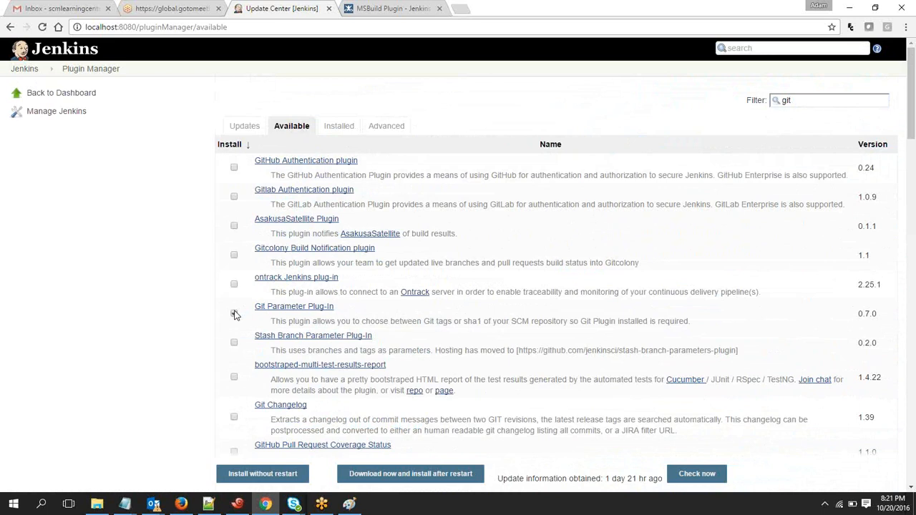
pyautogui.click(234, 314)
# Review the Jenkins master and slave diagram in Paint again, and deselect the Git Parameter Plug-In in Chrome
pyautogui.click(349, 504)
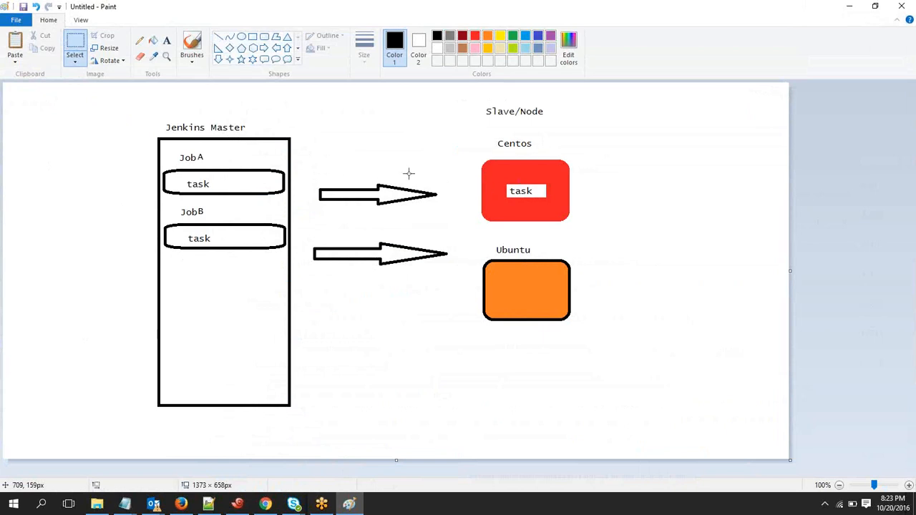
pyautogui.hotkey('alt', 'Tab')
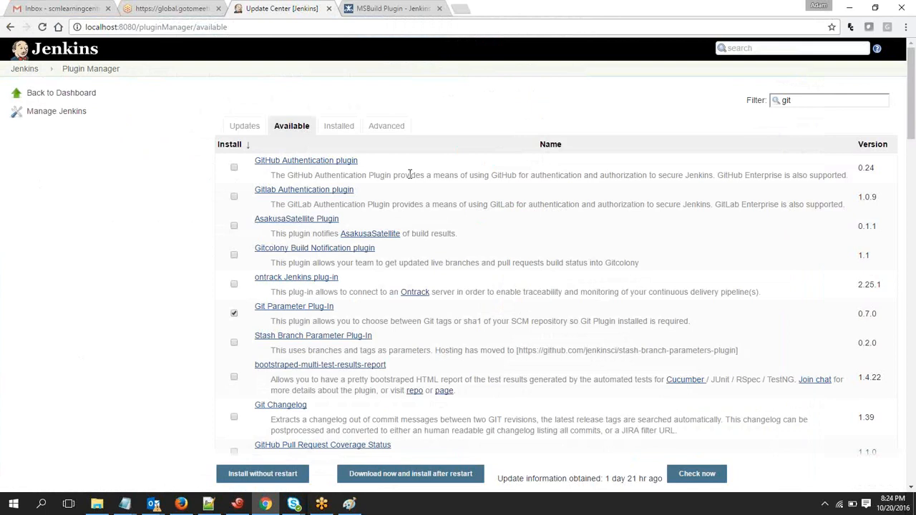
pyautogui.click(234, 314)
# Review the Job and Configuration topic outline in Notepad, and return to the Jenkins plugin manager in Chrome
pyautogui.moveTo(143, 502)
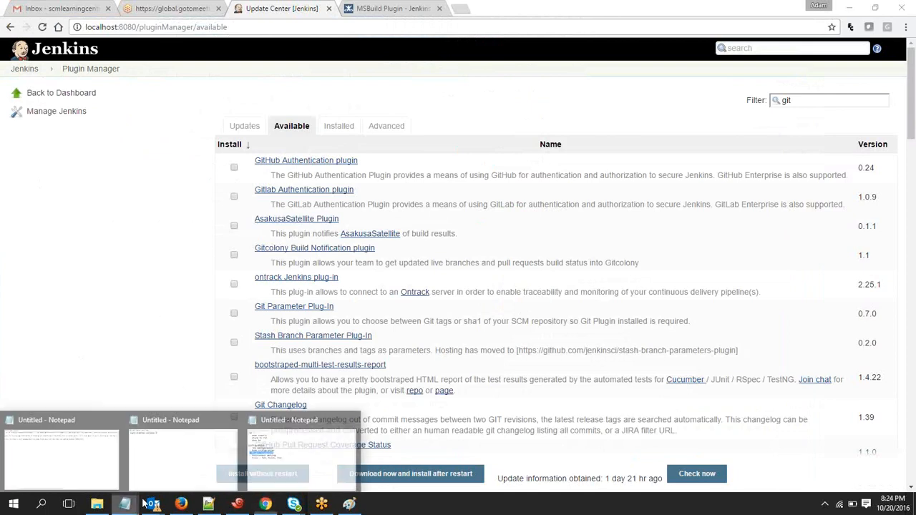
pyautogui.click(285, 473)
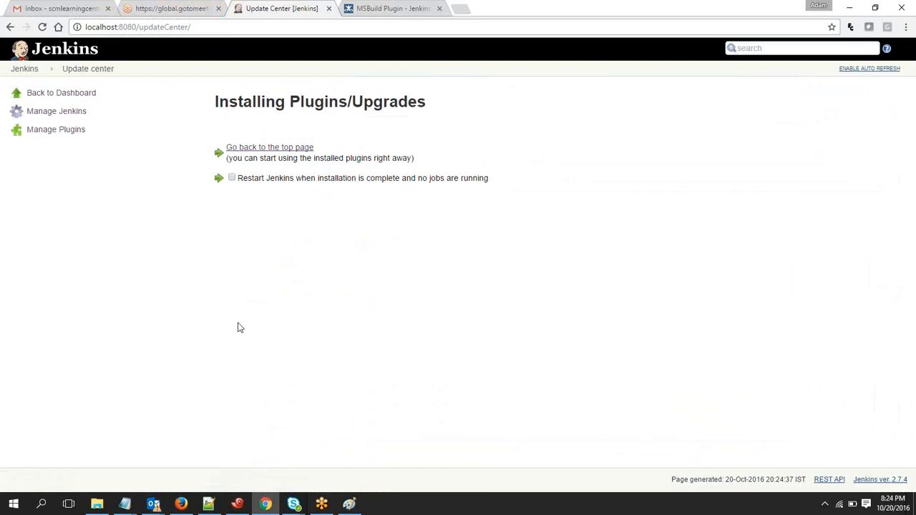
pyautogui.click(74, 111)
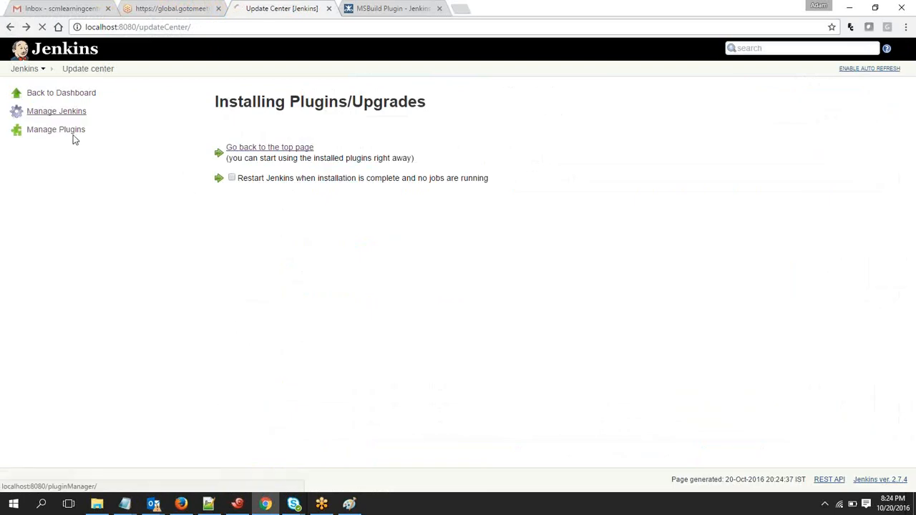
pyautogui.moveTo(125, 504)
pyautogui.click(263, 474)
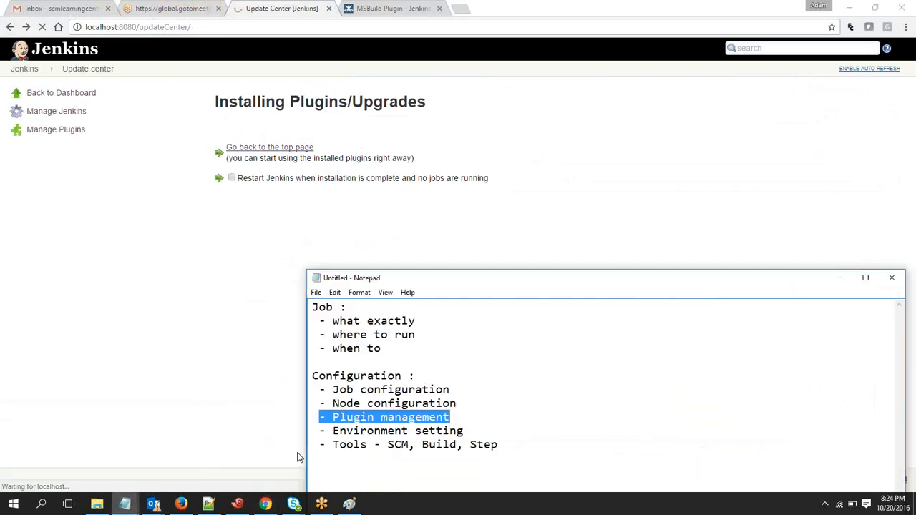
pyautogui.doubleClick(451, 389)
pyautogui.click(482, 403)
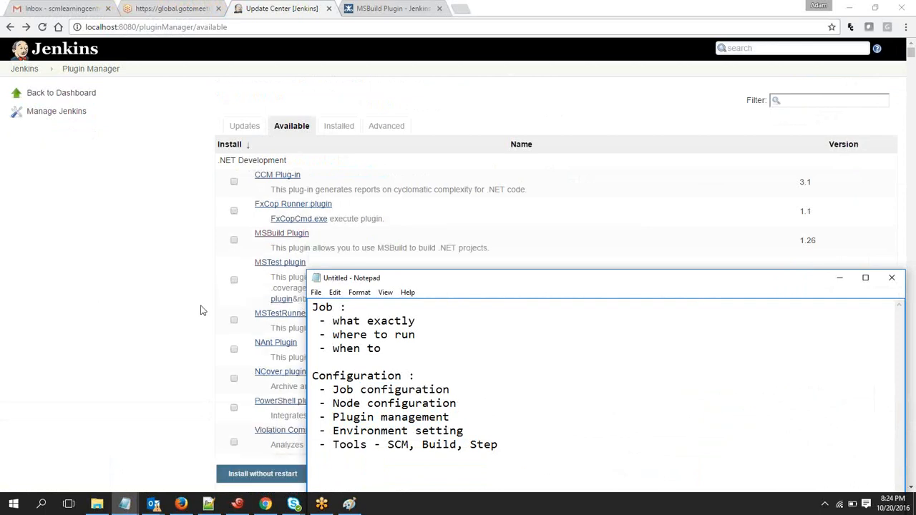
pyautogui.click(54, 213)
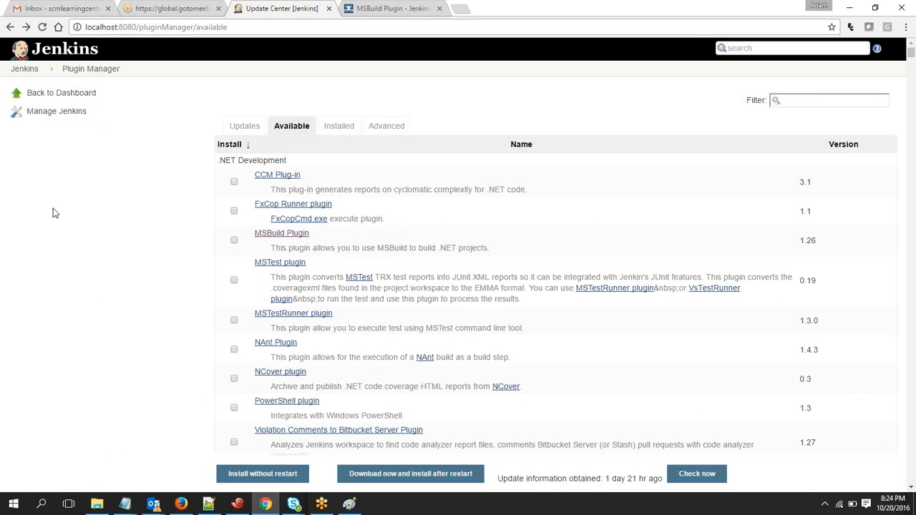
# Open the Configure System page from Manage Jenkins and review its settings from the home directory to the global properties
pyautogui.click(63, 118)
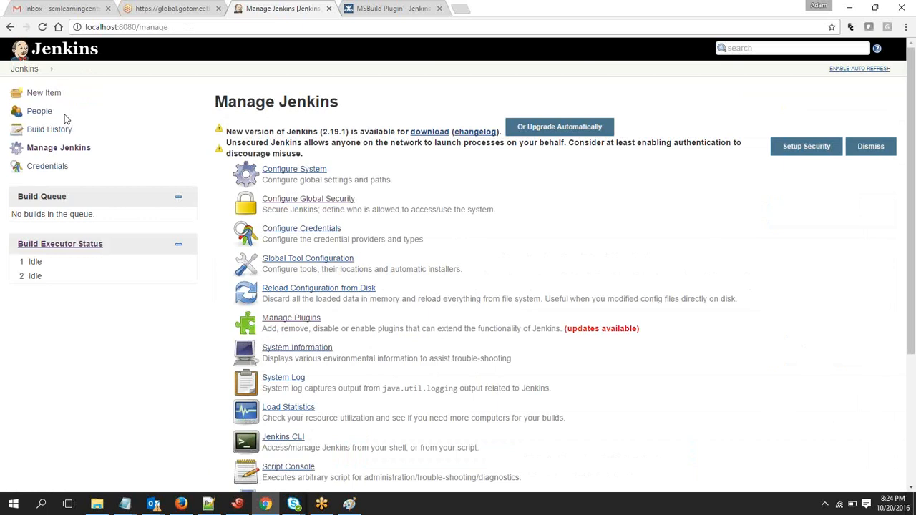
pyautogui.click(320, 170)
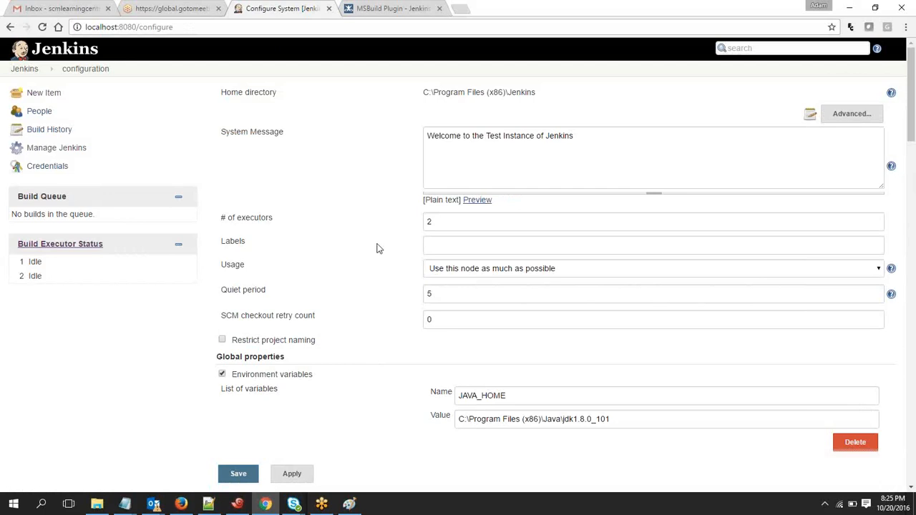
pyautogui.moveTo(912, 93)
pyautogui.mouseDown()
pyautogui.moveTo(912, 439)
pyautogui.moveTo(913, 96)
pyautogui.mouseUp()
pyautogui.moveTo(215, 85); pyautogui.dragTo(492, 353)
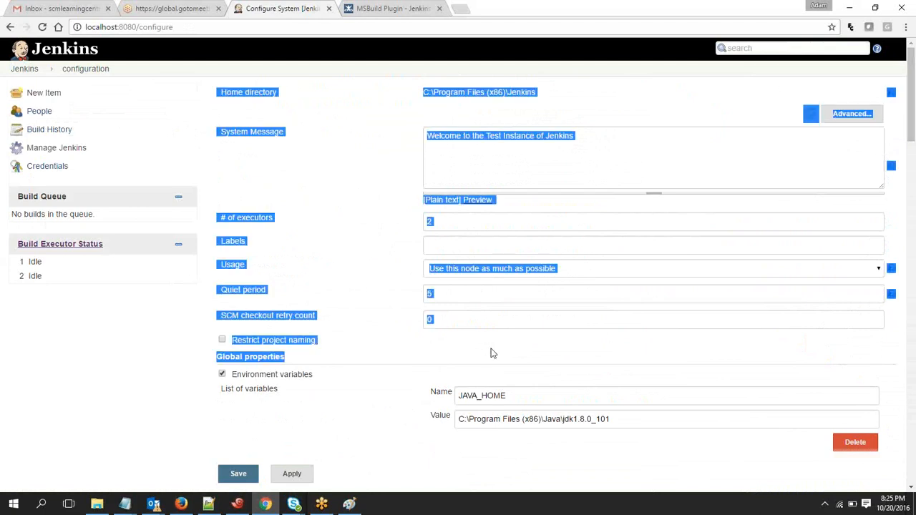
pyautogui.click(492, 353)
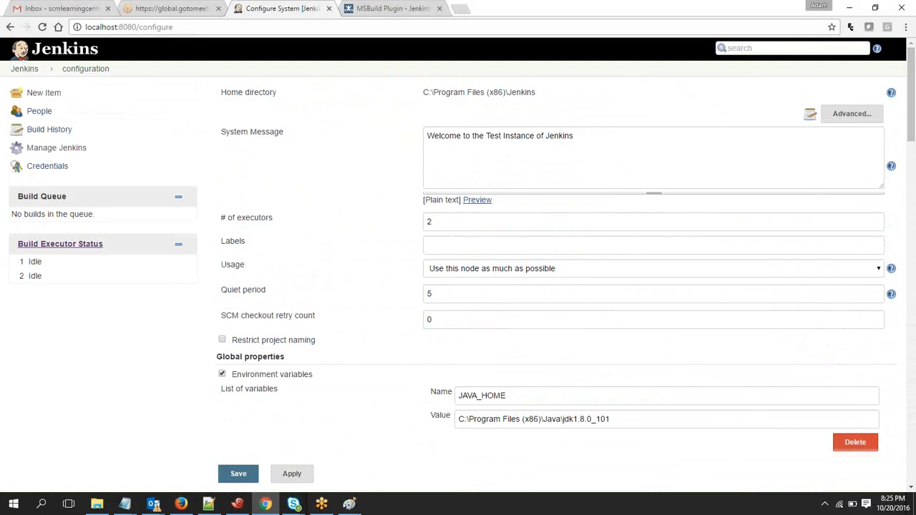
# Check the Jenkins master and slave diagram in Paint, and examine the SSH Server and GitHub sections of the system configuration in Chrome
pyautogui.click(348, 504)
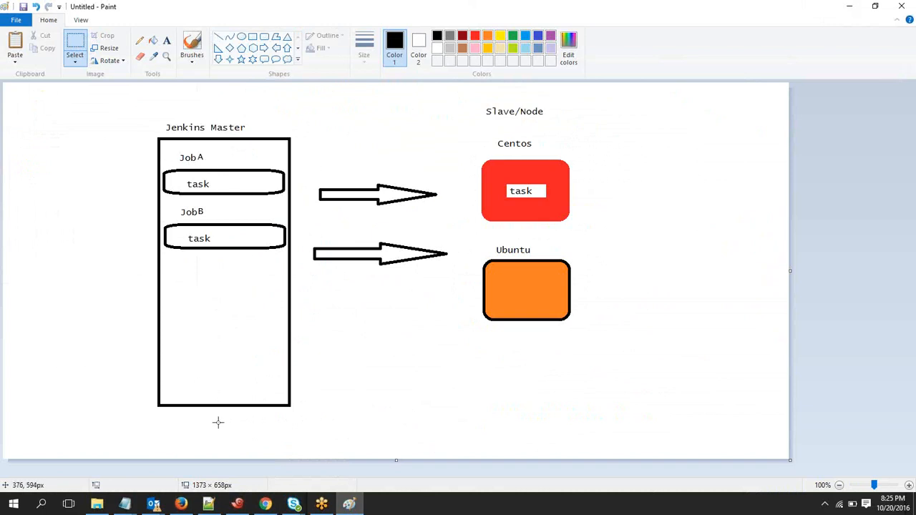
pyautogui.click(851, 8)
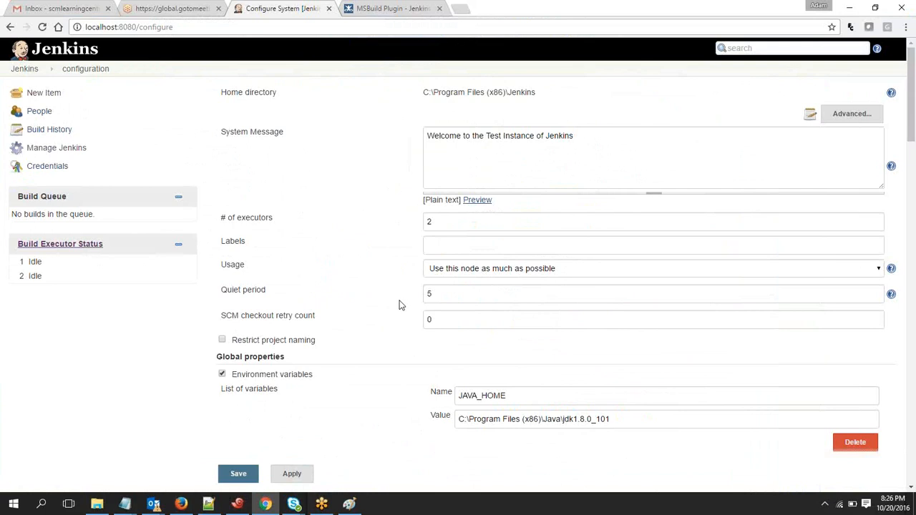
pyautogui.moveTo(913, 96); pyautogui.dragTo(913, 111)
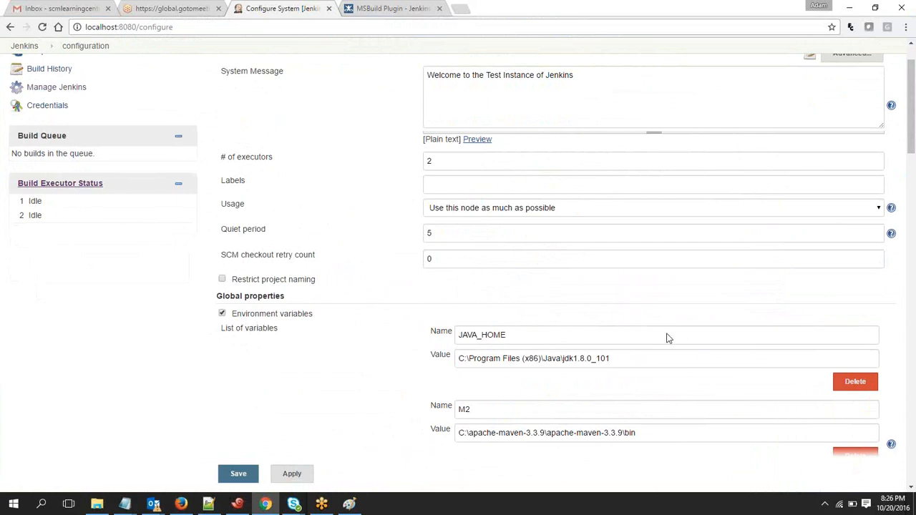
pyautogui.moveTo(913, 107); pyautogui.dragTo(913, 247)
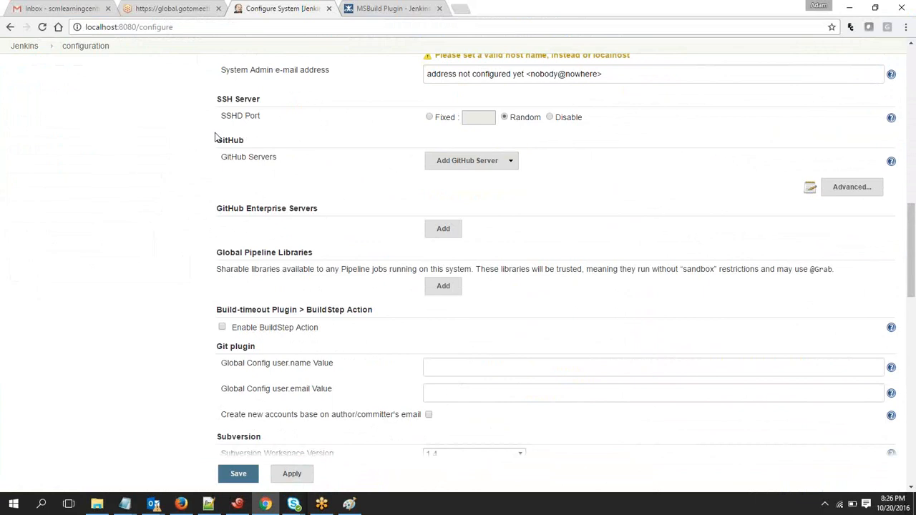
pyautogui.moveTo(217, 139); pyautogui.dragTo(419, 178)
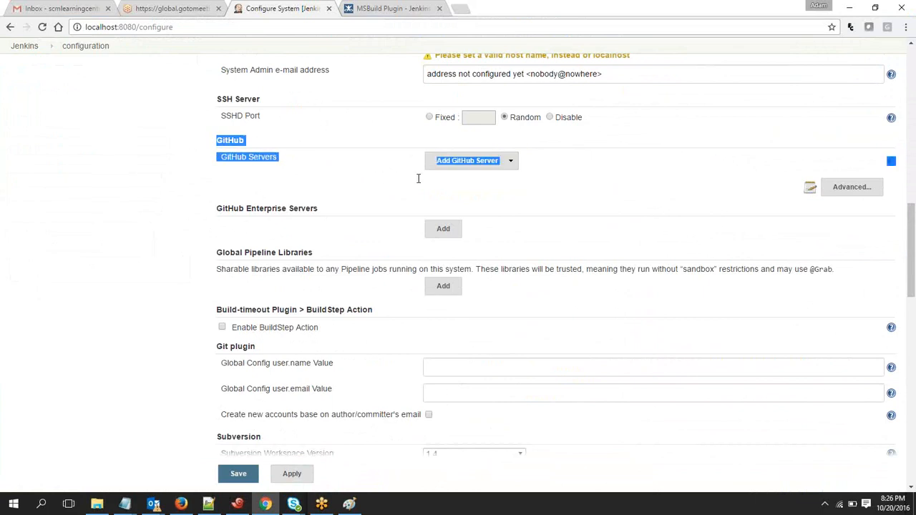
pyautogui.click(671, 186)
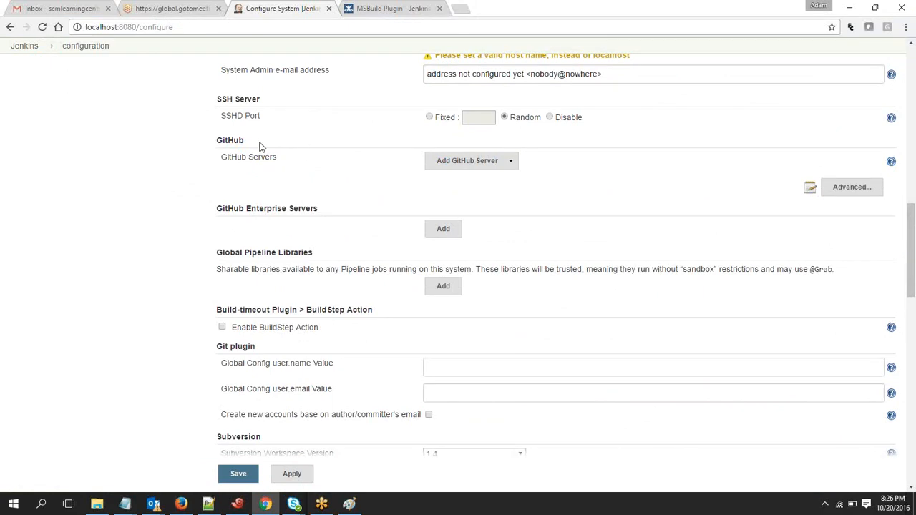
pyautogui.doubleClick(244, 100)
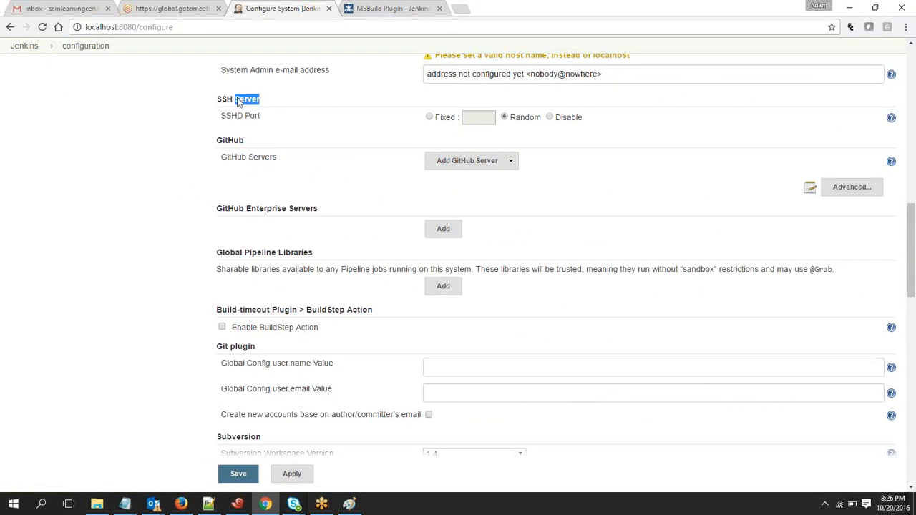
pyautogui.click(226, 250)
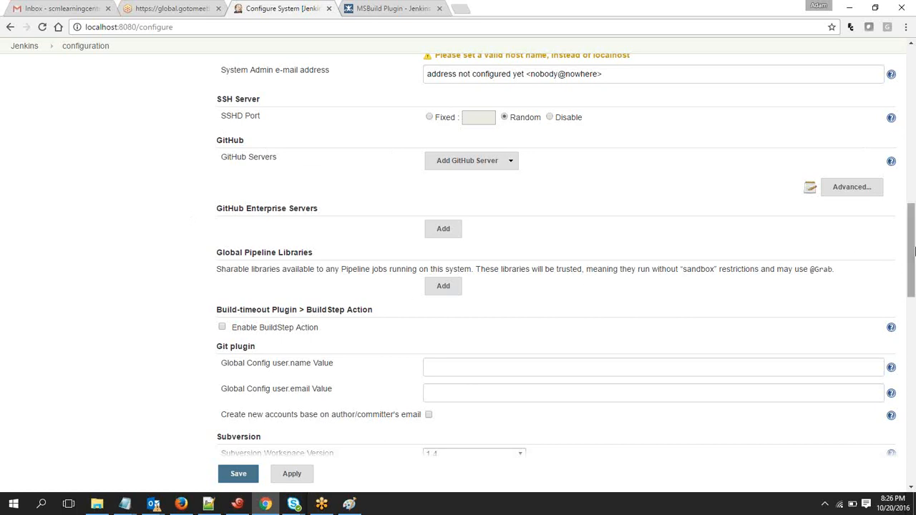
pyautogui.moveTo(913, 251); pyautogui.dragTo(911, 68)
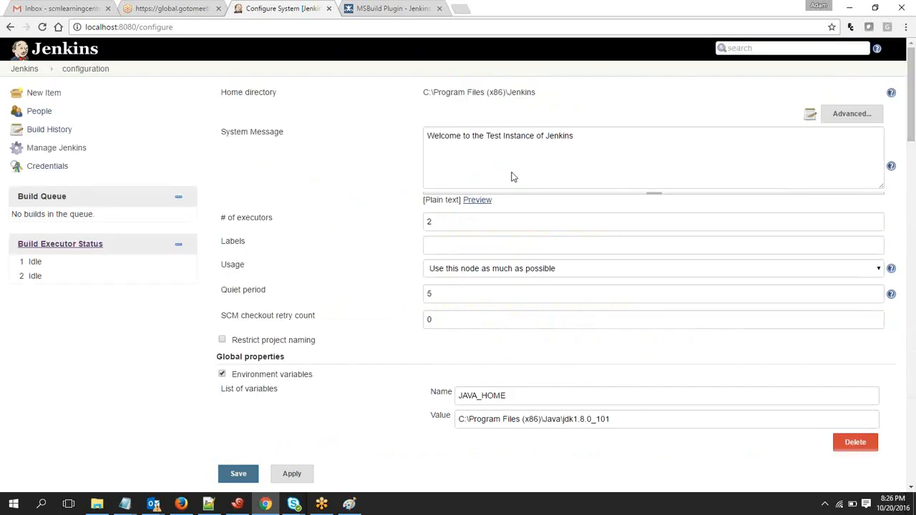
# Examine the home directory and the System Message text in the system configuration
pyautogui.moveTo(223, 91); pyautogui.dragTo(570, 91)
pyautogui.click(570, 94)
pyautogui.moveTo(216, 130); pyautogui.dragTo(312, 143)
pyautogui.click(441, 161)
pyautogui.moveTo(428, 138); pyautogui.dragTo(587, 169)
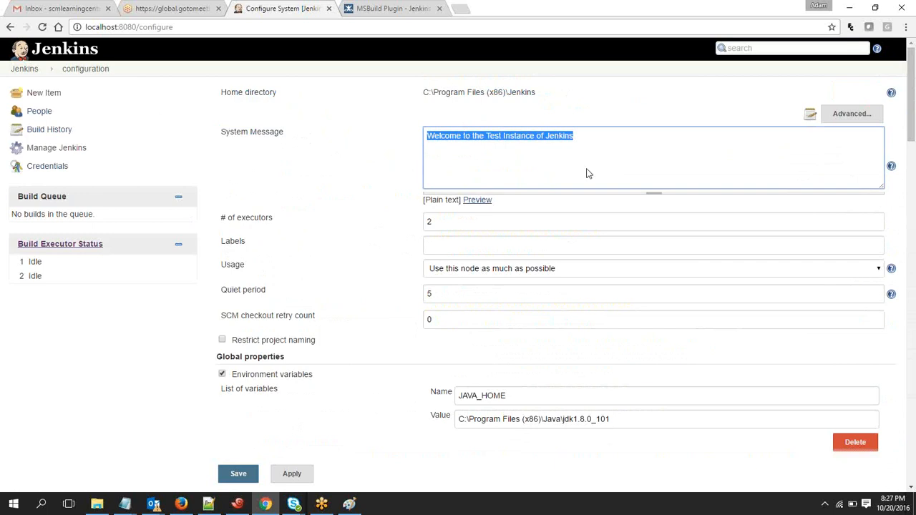
# Open the Jenkins dashboard in a separate tab in place of the MSBuild Plugin page, and check its system message
pyautogui.keyDown('ctrl'); pyautogui.click(35, 67); pyautogui.keyUp('ctrl')
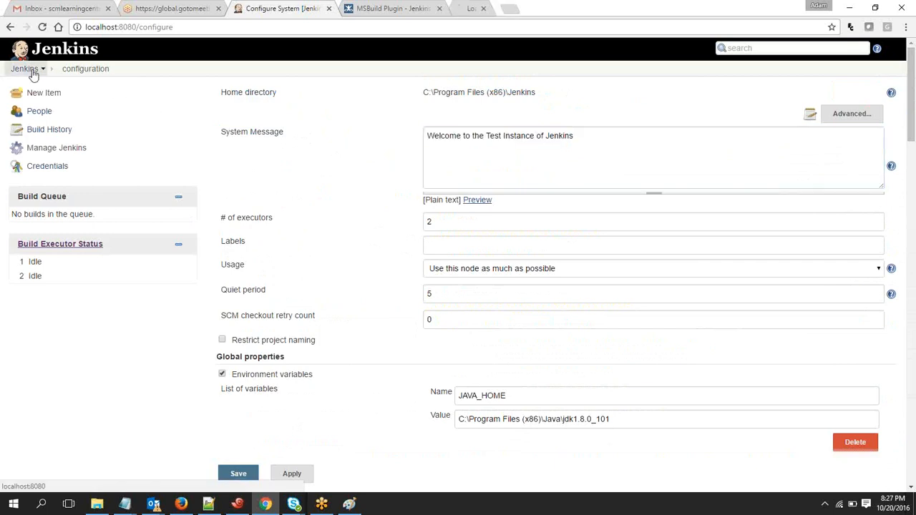
pyautogui.click(438, 8)
pyautogui.click(404, 9)
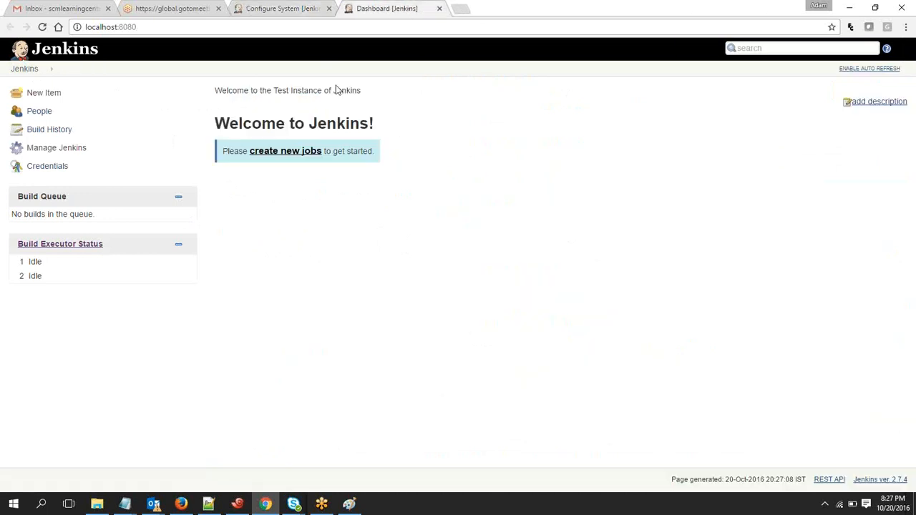
pyautogui.doubleClick(209, 91)
pyautogui.moveTo(208, 91); pyautogui.dragTo(390, 99)
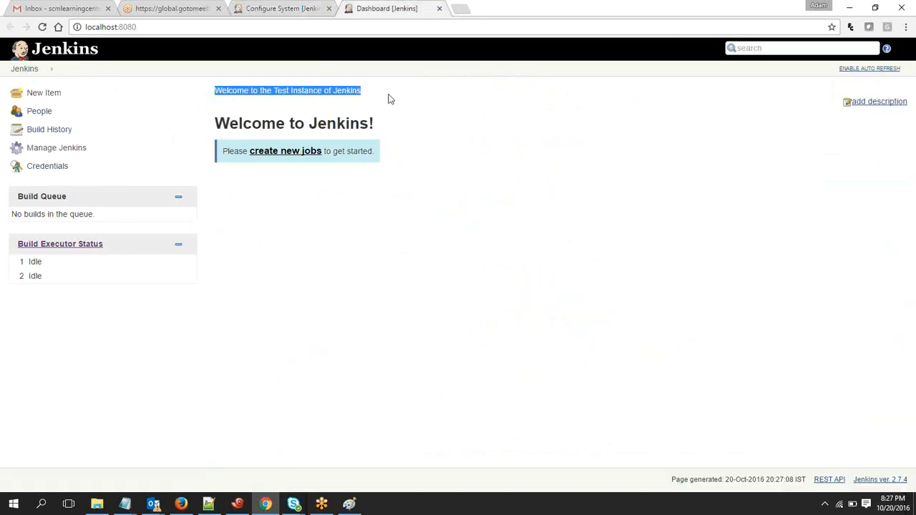
pyautogui.click(390, 99)
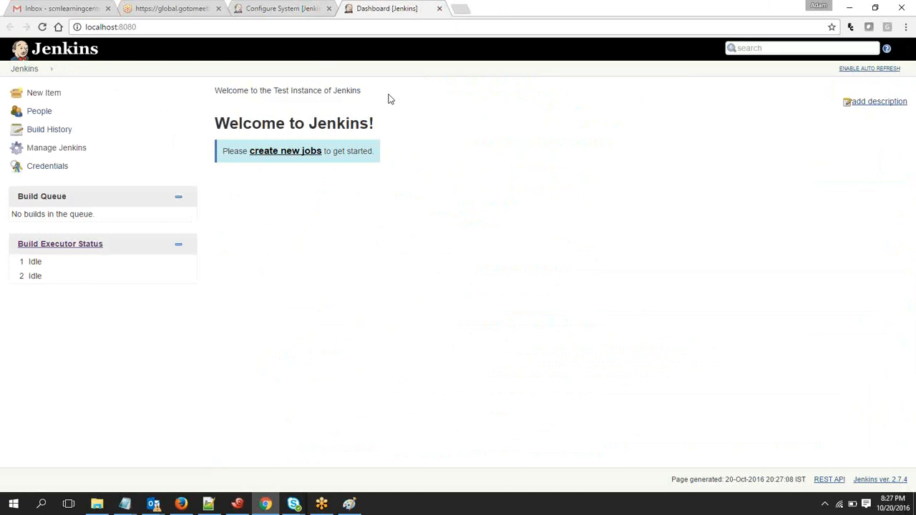
pyautogui.click(294, 8)
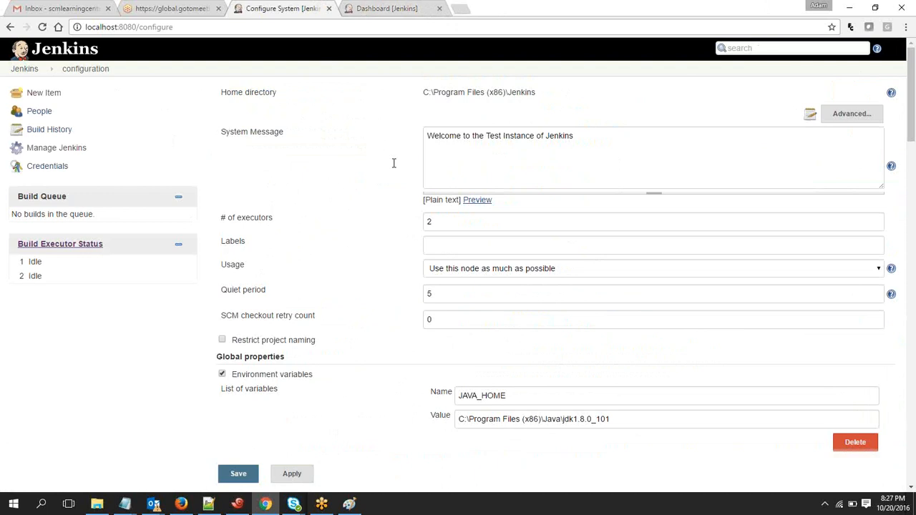
# Highlight the System Message text again and review the number of executors setting
pyautogui.moveTo(492, 137); pyautogui.dragTo(412, 146)
pyautogui.click(412, 146)
pyautogui.moveTo(622, 145); pyautogui.dragTo(366, 138)
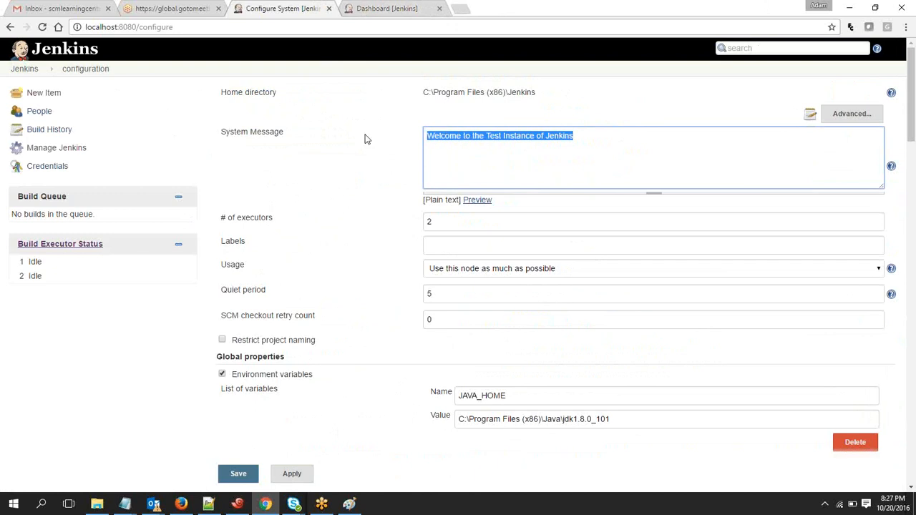
pyautogui.click(409, 156)
pyautogui.moveTo(286, 212); pyautogui.dragTo(221, 215)
pyautogui.click(221, 218)
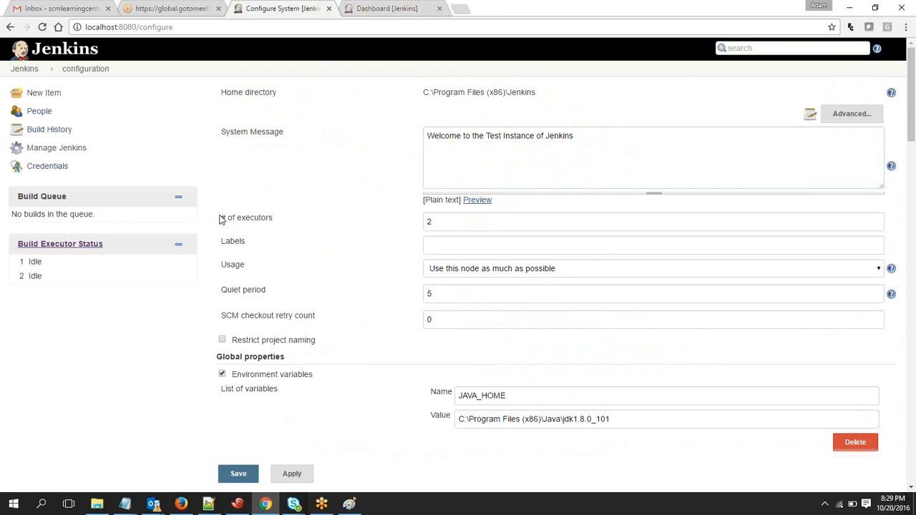
# Examine the Labels setting and the options available for the node's Usage
pyautogui.moveTo(224, 245)
pyautogui.mouseDown()
pyautogui.moveTo(246, 244)
pyautogui.moveTo(196, 239)
pyautogui.moveTo(221, 244)
pyautogui.mouseUp()
pyautogui.click(251, 249)
pyautogui.click(220, 247)
pyautogui.moveTo(221, 263); pyautogui.dragTo(245, 263)
pyautogui.click(503, 270)
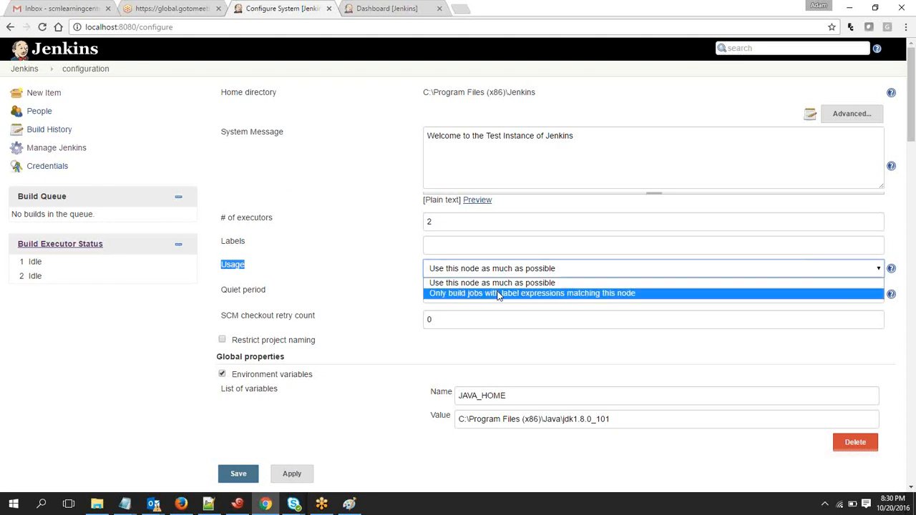
pyautogui.click(362, 245)
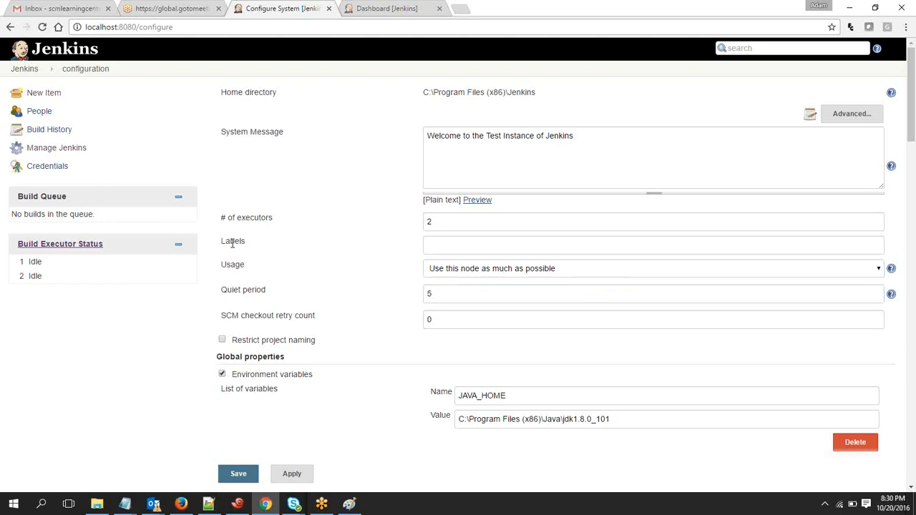
pyautogui.moveTo(221, 241); pyautogui.dragTo(252, 245)
pyautogui.click(241, 254)
# Examine the Quiet period and SCM checkout retry count settings
pyautogui.moveTo(217, 293); pyautogui.dragTo(272, 293)
pyautogui.click(272, 295)
pyautogui.moveTo(443, 294); pyautogui.dragTo(410, 295)
pyautogui.click(407, 294)
pyautogui.moveTo(221, 315); pyautogui.dragTo(322, 313)
pyautogui.click(250, 315)
pyautogui.click(322, 316)
pyautogui.click(466, 315)
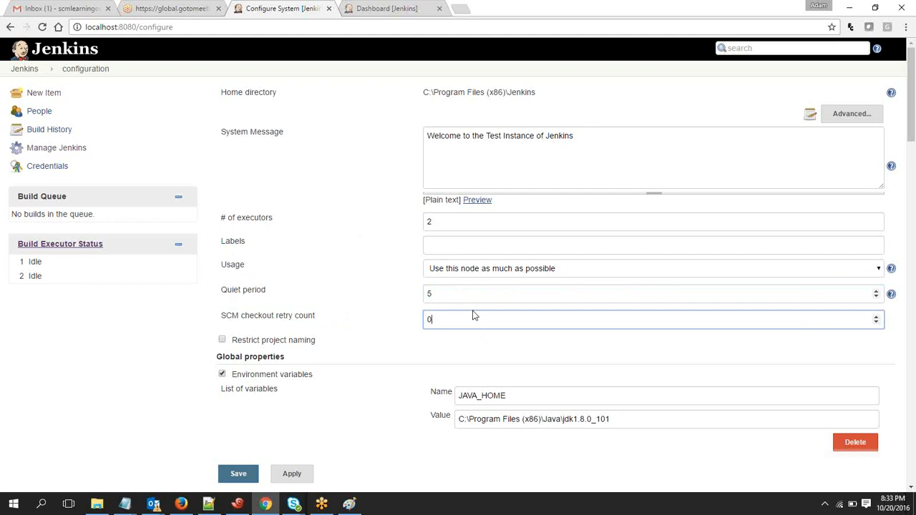
# Toggle the Environment variables and Tool Locations global properties to compare their fields, and restore the original selection
pyautogui.moveTo(912, 127); pyautogui.dragTo(913, 145)
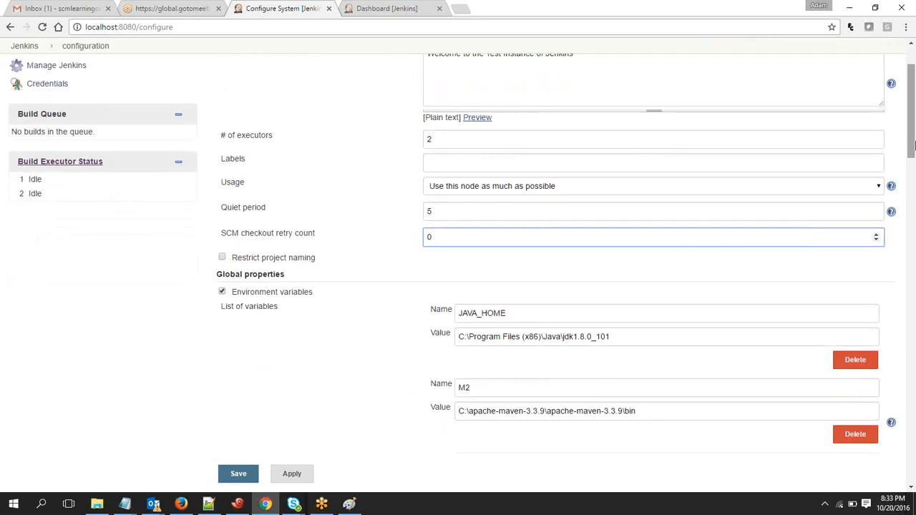
pyautogui.moveTo(913, 145); pyautogui.dragTo(913, 162)
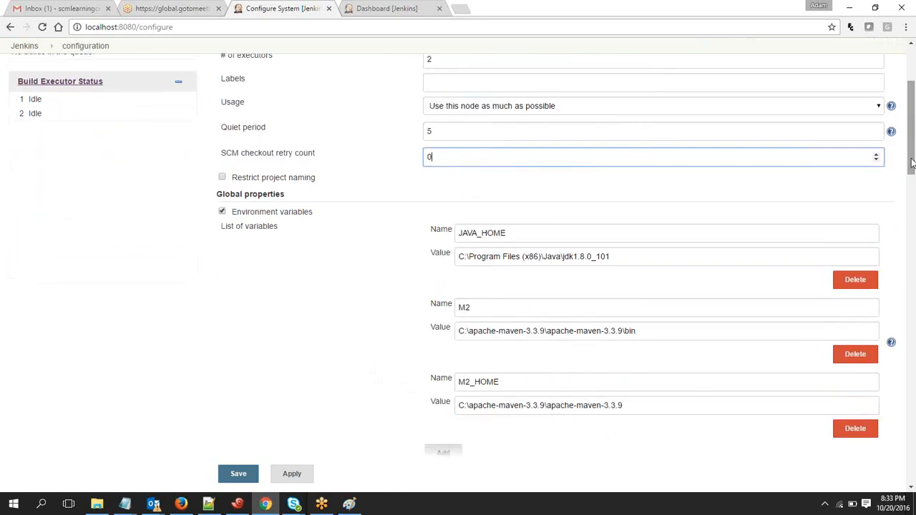
pyautogui.click(221, 211)
pyautogui.click(222, 225)
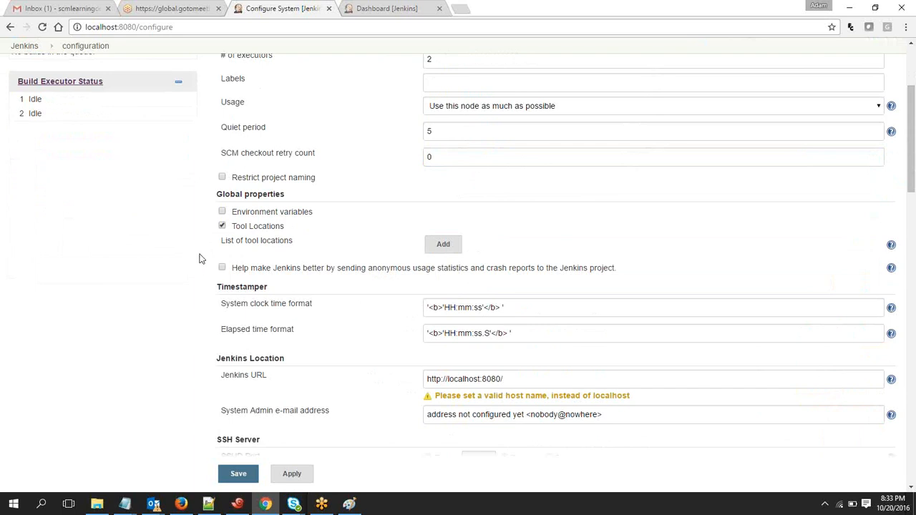
pyautogui.click(222, 226)
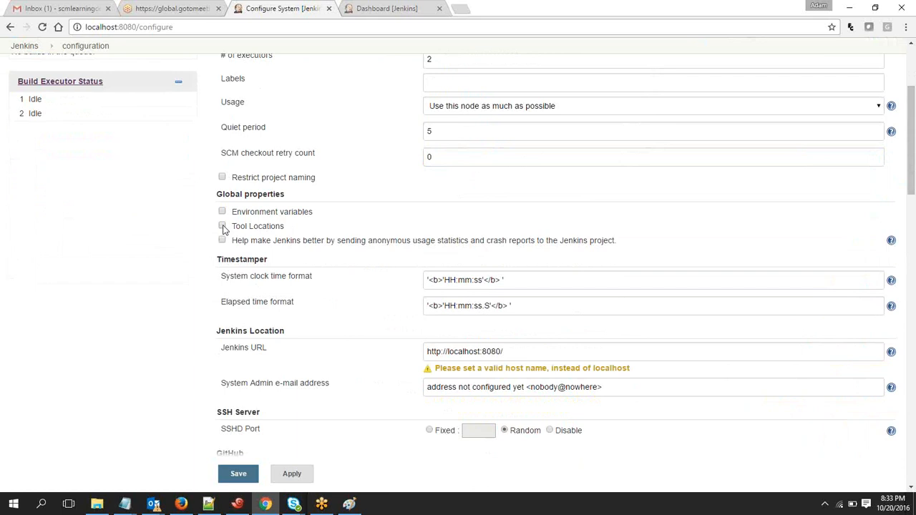
pyautogui.click(222, 212)
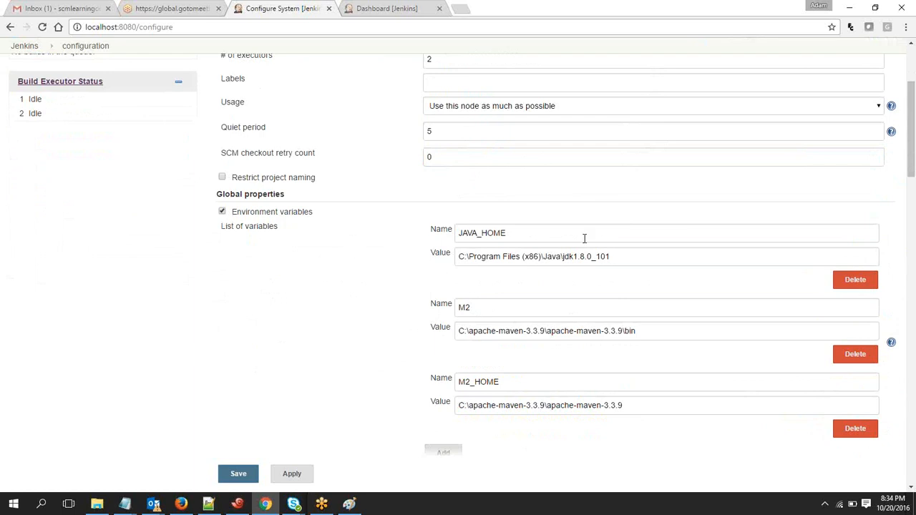
# Add an empty entry to the global environment variables list and delete it again
pyautogui.moveTo(913, 166); pyautogui.dragTo(912, 172)
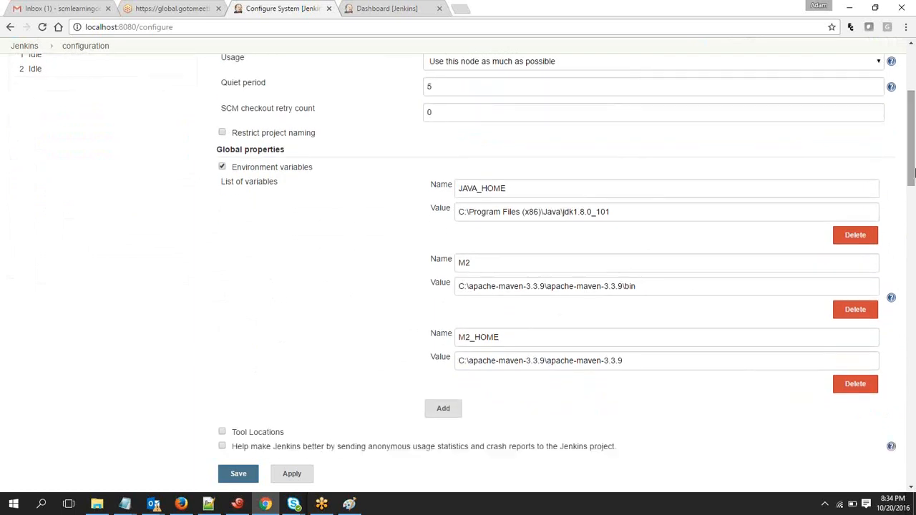
pyautogui.click(440, 405)
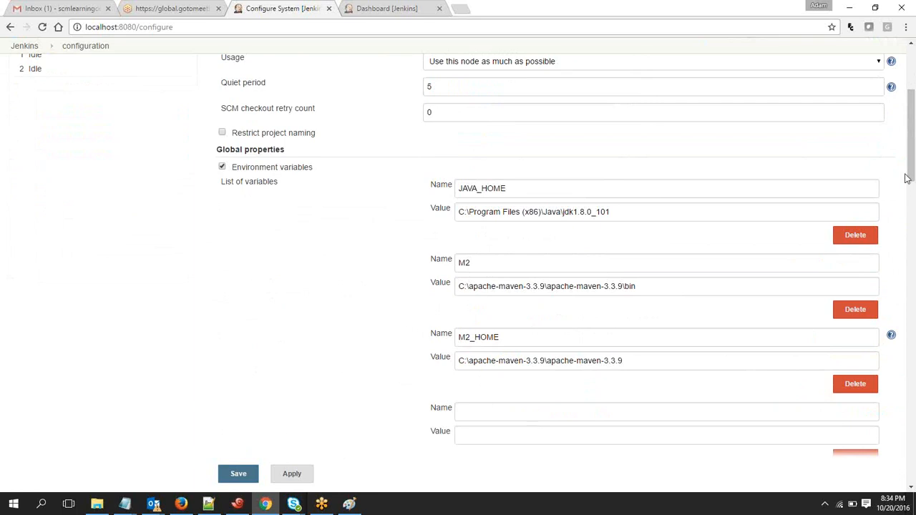
pyautogui.moveTo(907, 178); pyautogui.dragTo(907, 190)
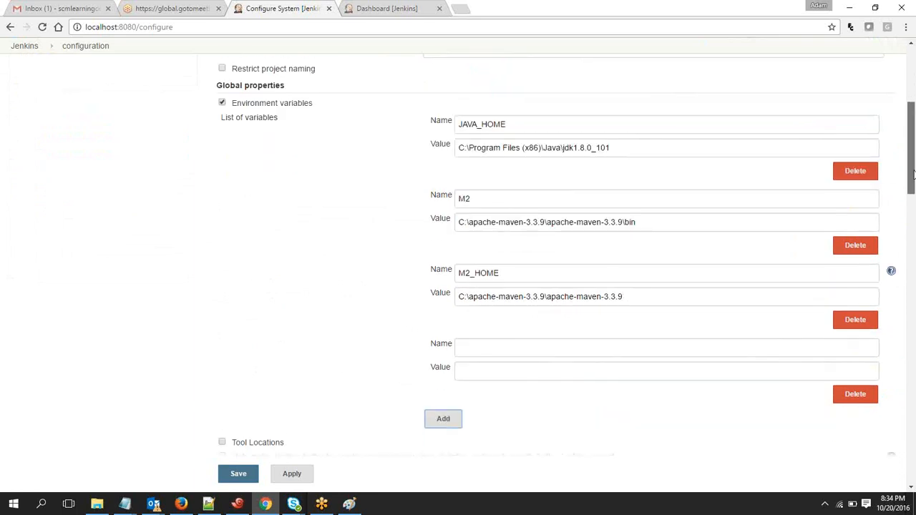
pyautogui.click(863, 398)
pyautogui.moveTo(736, 392); pyautogui.dragTo(726, 361)
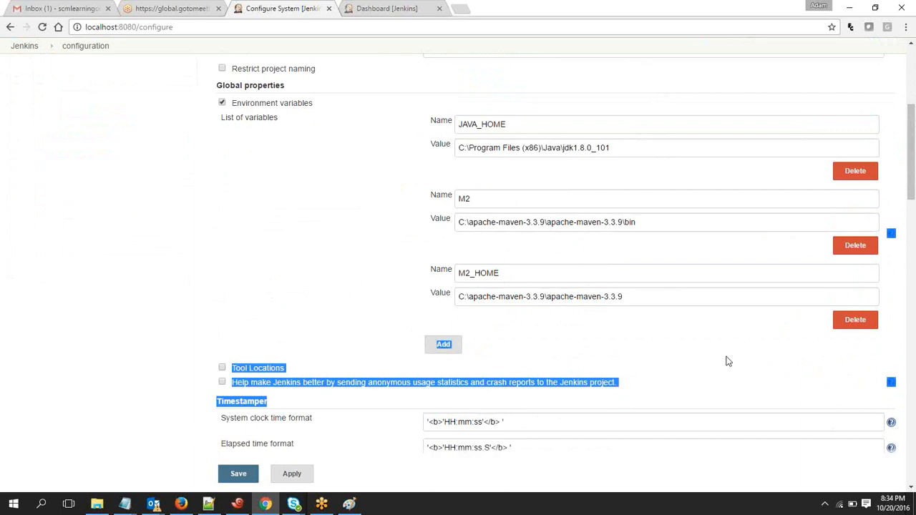
pyautogui.click(291, 209)
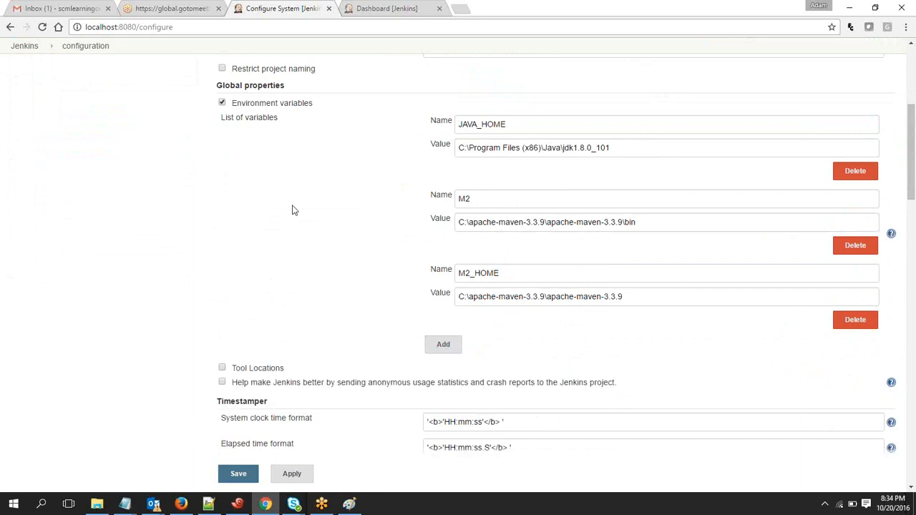